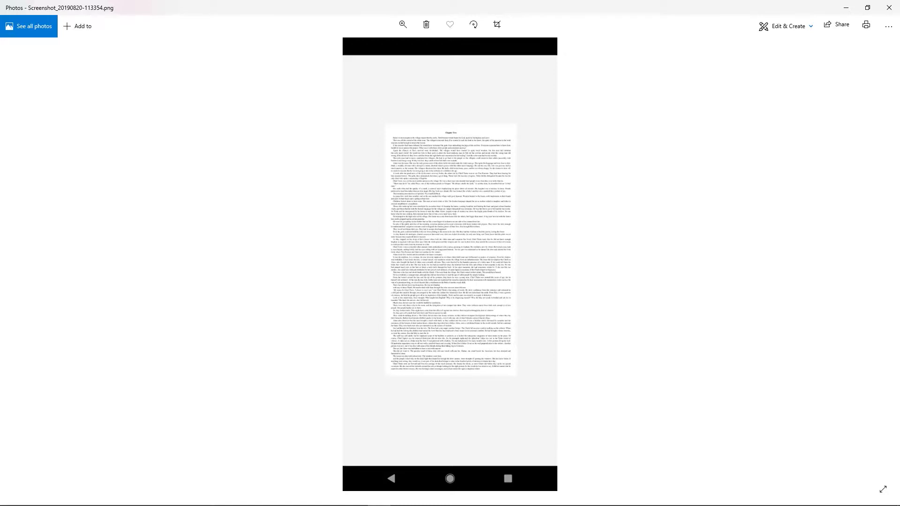
# Show the next page screenshot in Photos
pyautogui.press('Right')
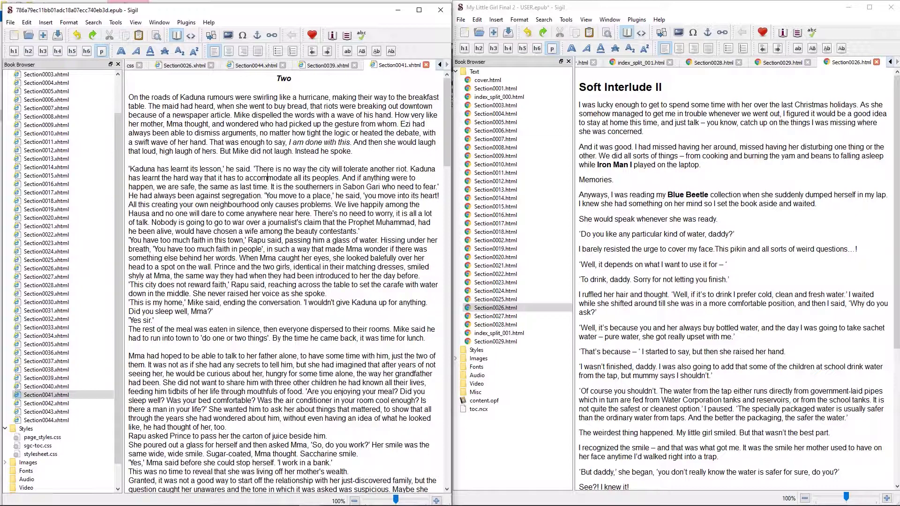
# Make the opening paragraph of chapter Two in Section0041.xhtml bold and check its HTML code
pyautogui.tripleClick(157, 106)
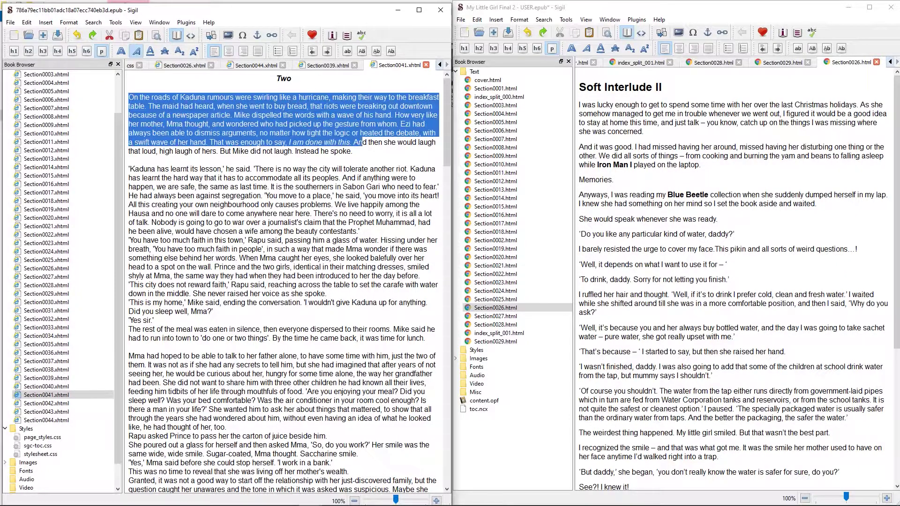
pyautogui.hotkey('ctrl', 'b')
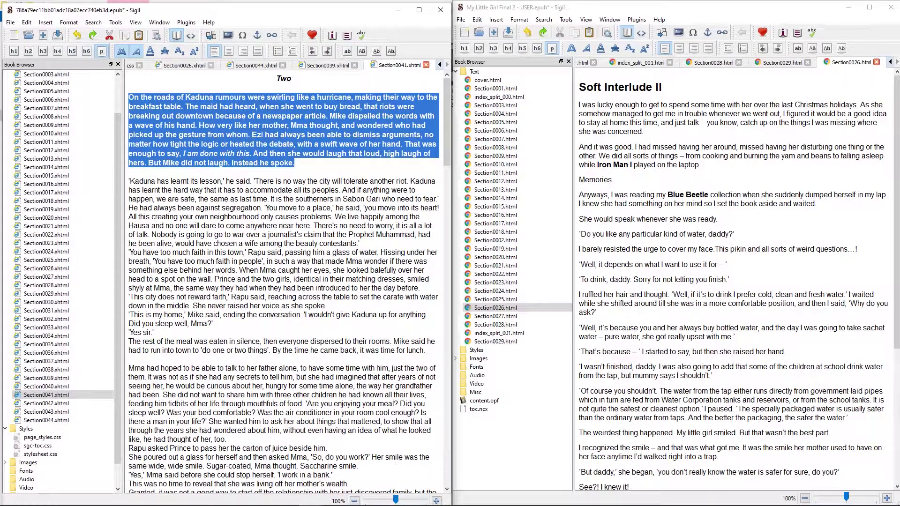
pyautogui.click(250, 144)
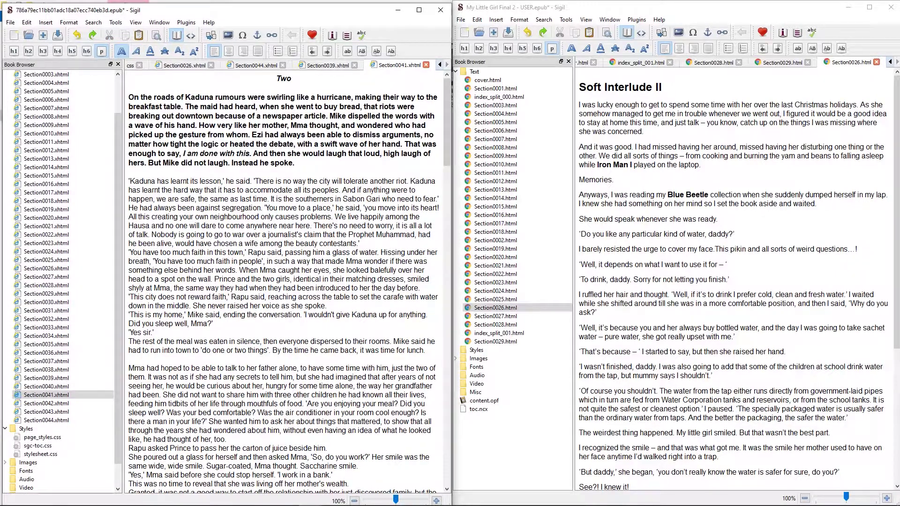
pyautogui.moveTo(295, 163); pyautogui.dragTo(128, 97)
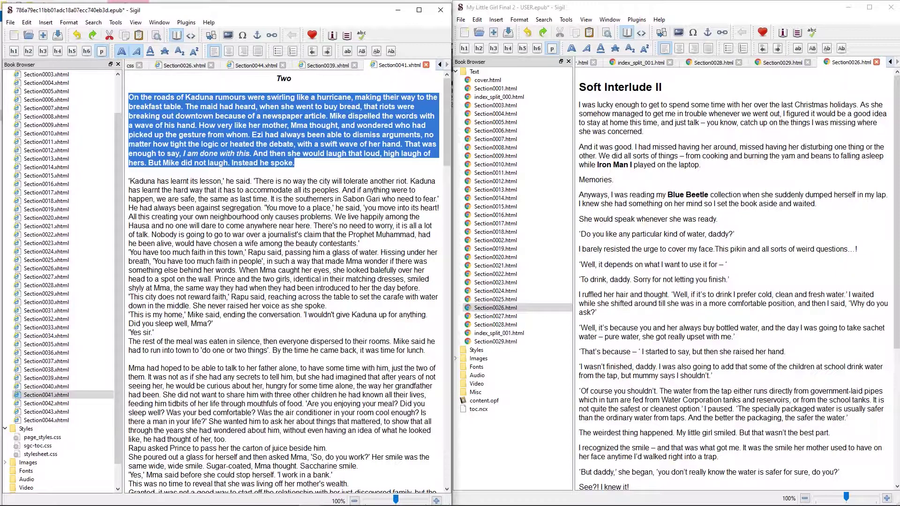
pyautogui.click(165, 106)
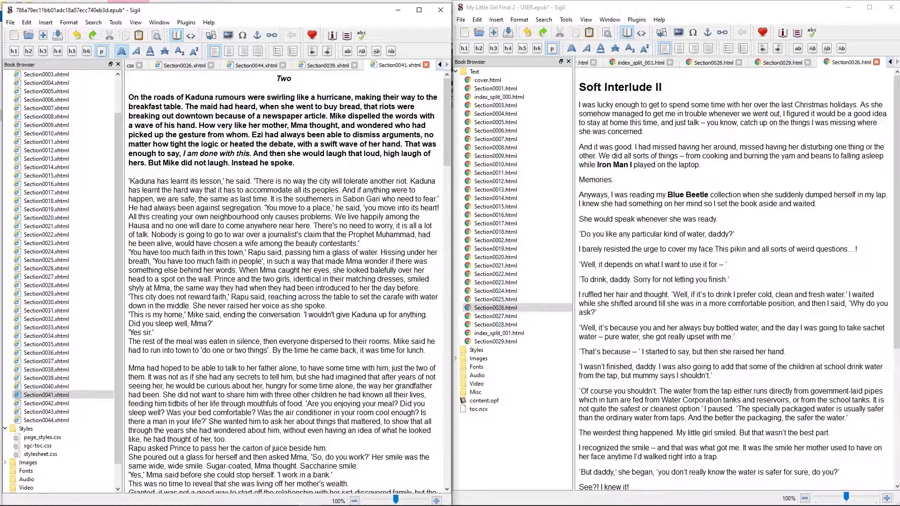
pyautogui.click(190, 35)
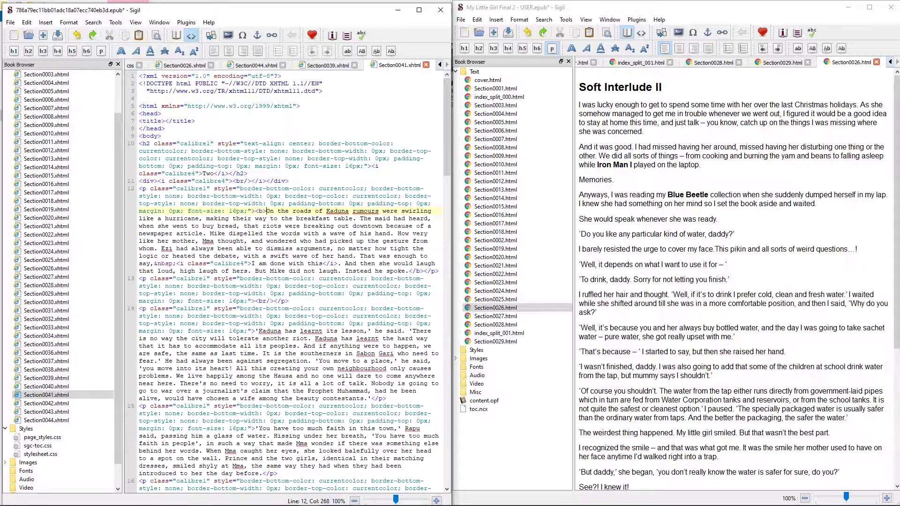
pyautogui.click(177, 35)
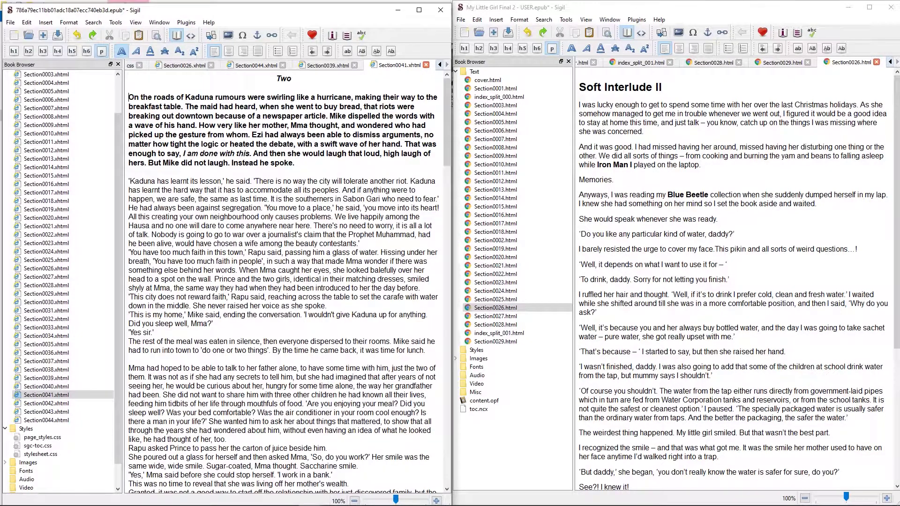
# Reselect the opening paragraph of chapter Two and remove its bold formatting, checking the HTML code
pyautogui.hotkey('shift', 'Up')
pyautogui.hotkey('shift', 'Up')
pyautogui.hotkey('shift', 'Up')
pyautogui.hotkey('shift', 'Up')
pyautogui.hotkey('shift', 'Up')
pyautogui.hotkey('shift', 'Up')
pyautogui.hotkey('shift', 'Up')
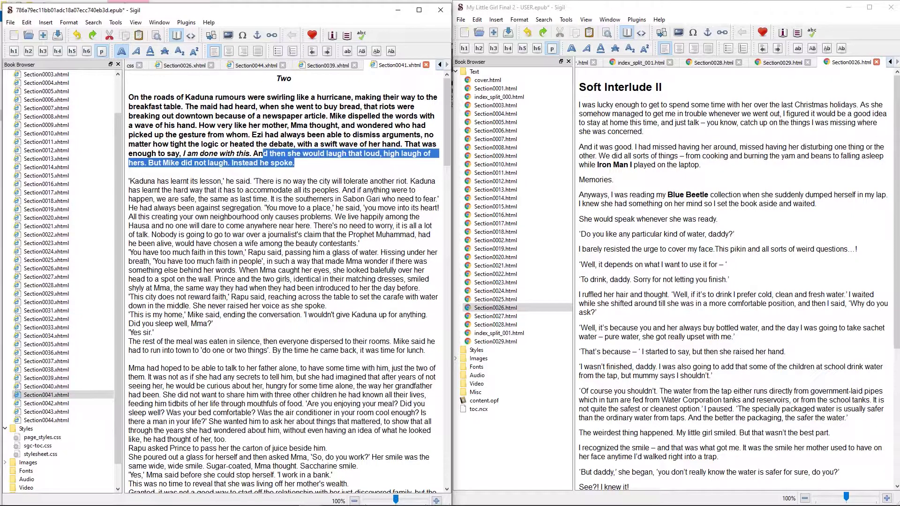
pyautogui.hotkey('shift', 'Home')
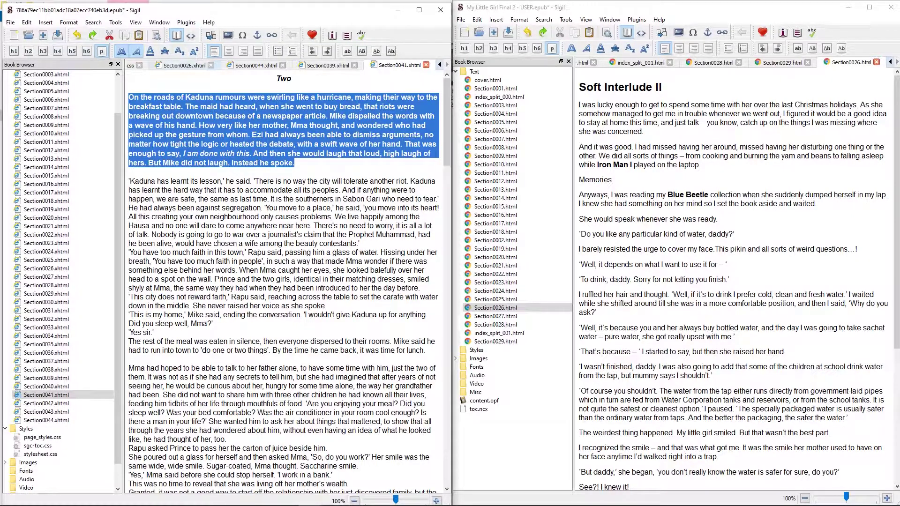
pyautogui.click(191, 35)
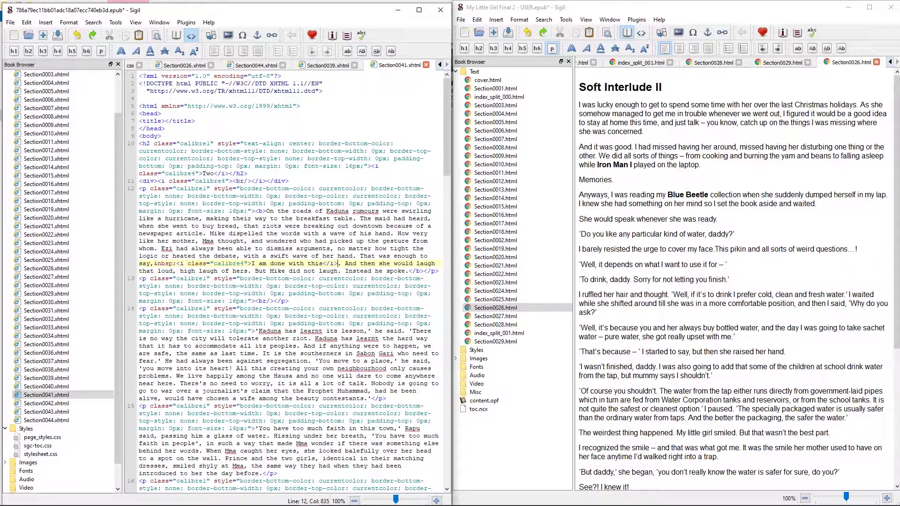
pyautogui.press('F2')
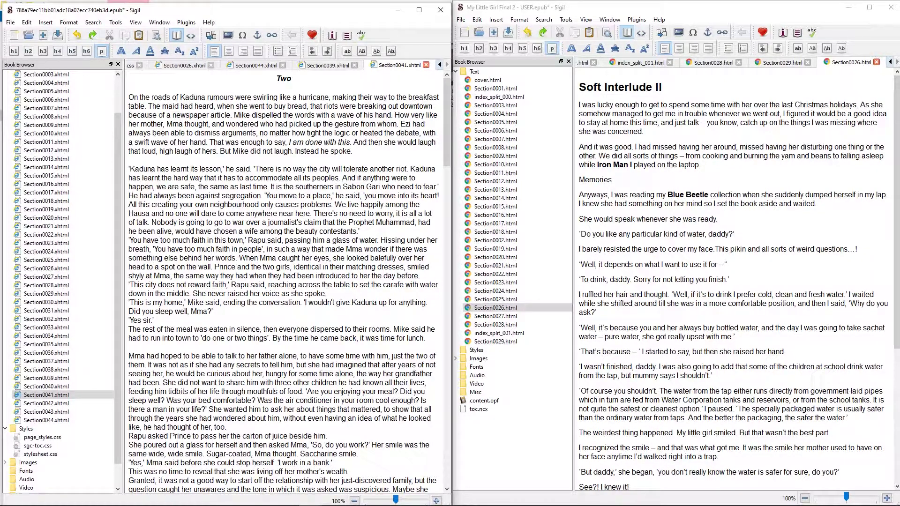
# Switch to Photos to view the page screenshot and return to the EPUB in Sigil
pyautogui.click(379, 497)
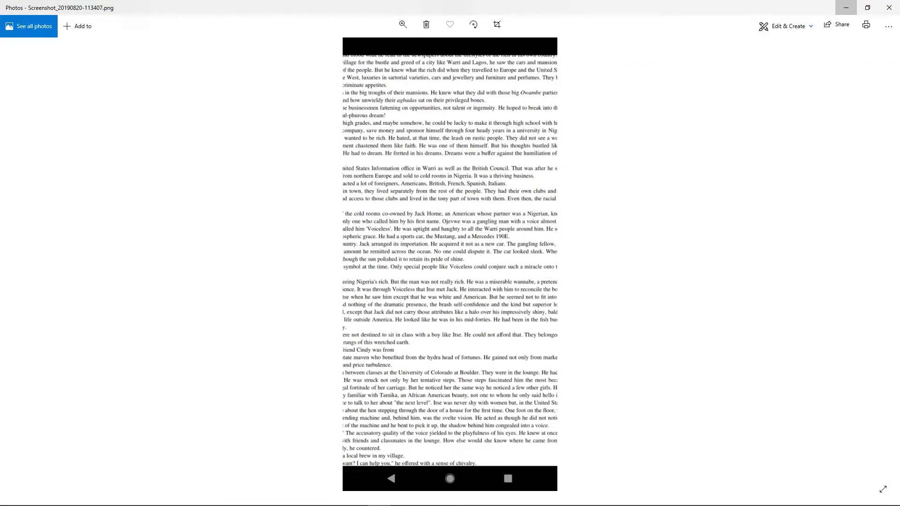
pyautogui.click(846, 8)
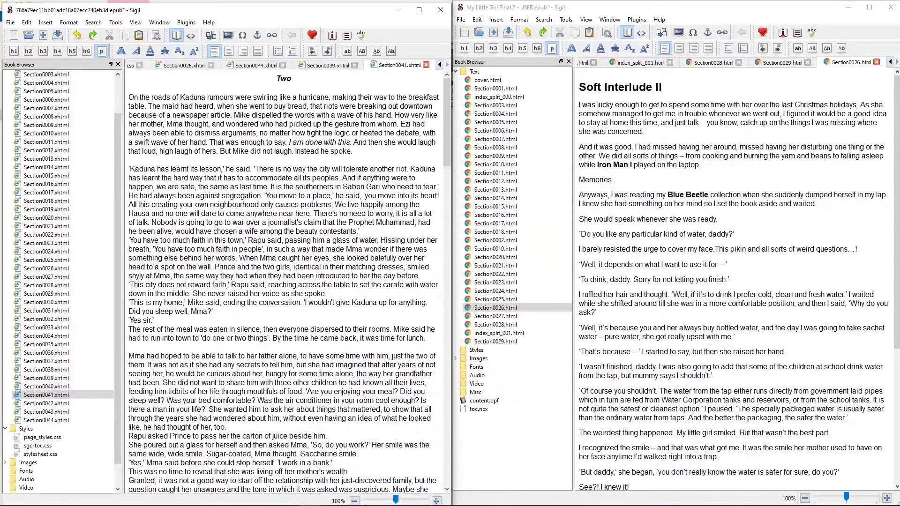
# Examine the contents of the page_styles.css, sgc-toc.css and stylesheet.css style sheets
pyautogui.doubleClick(42, 437)
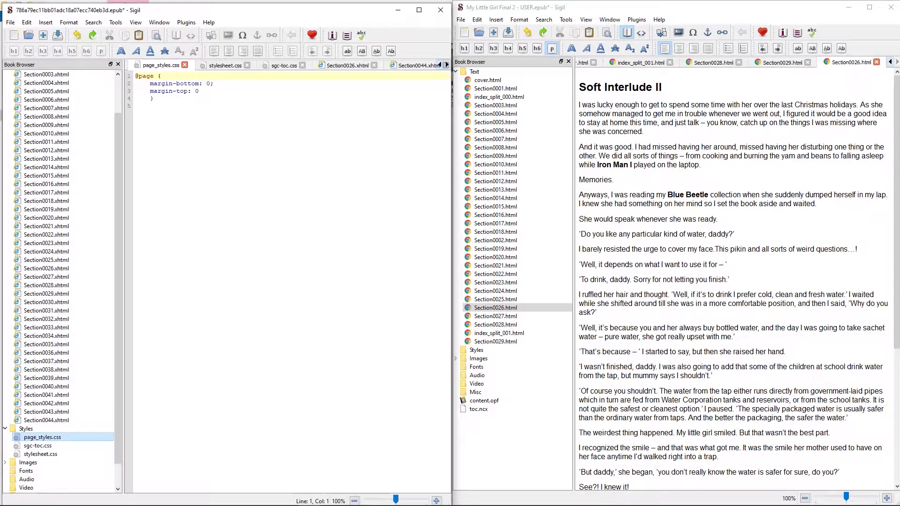
pyautogui.doubleClick(38, 446)
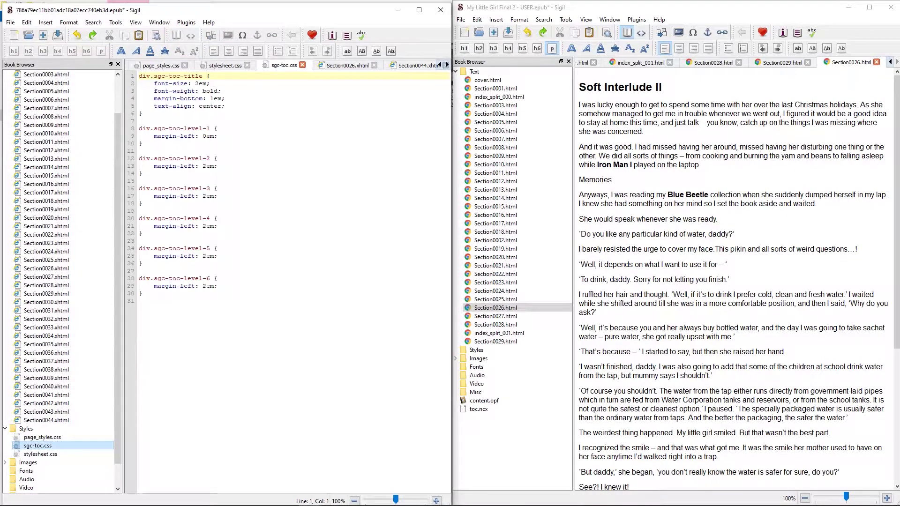
pyautogui.doubleClick(41, 454)
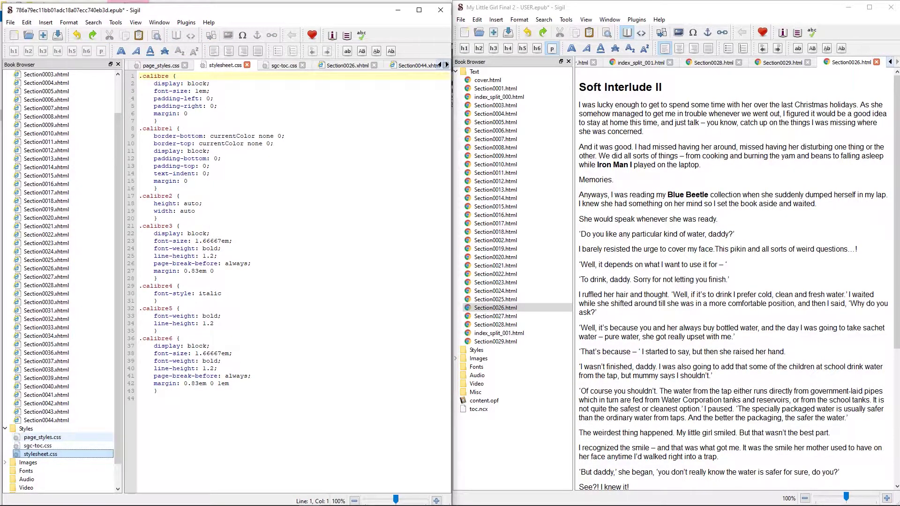
# Delete page_styles.css, sgc-toc.css and stylesheet.css from the EPUB's Styles folder
pyautogui.keyDown('shift'); pyautogui.click(43, 437); pyautogui.keyUp('shift')
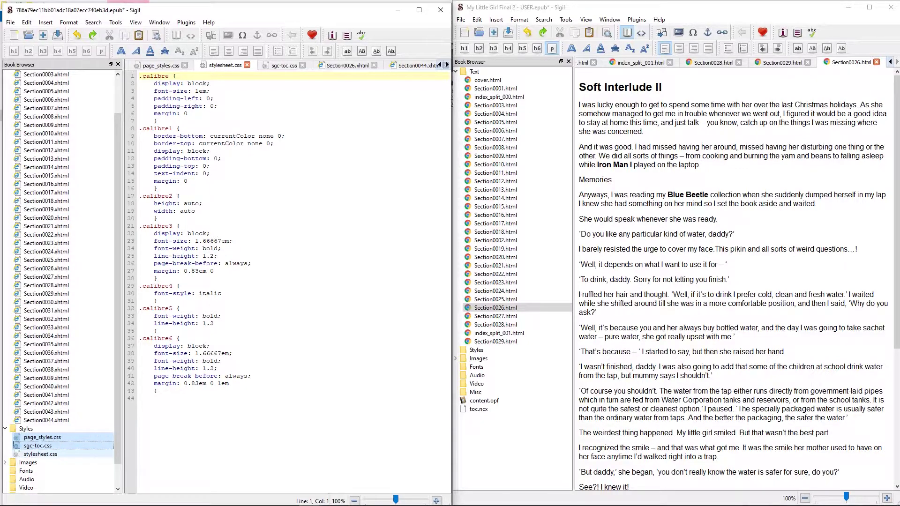
pyautogui.rightClick(52, 454)
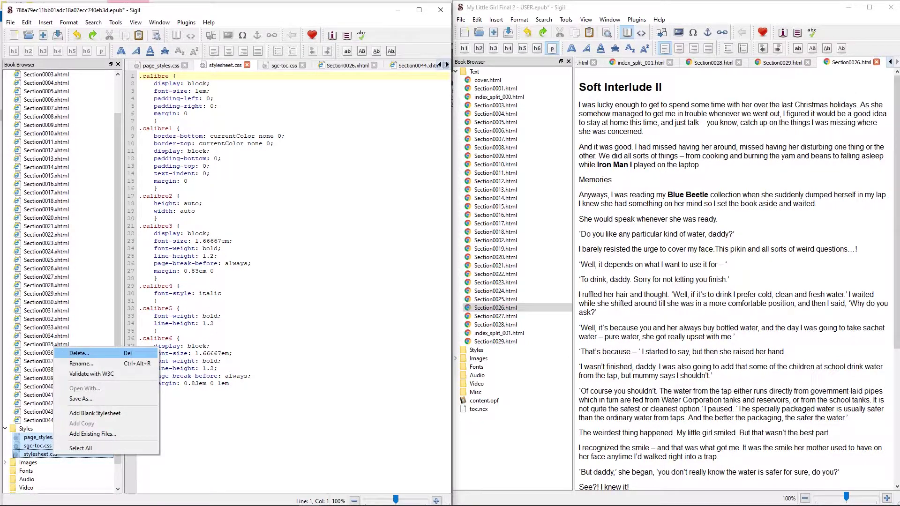
pyautogui.click(70, 353)
pyautogui.press('Return')
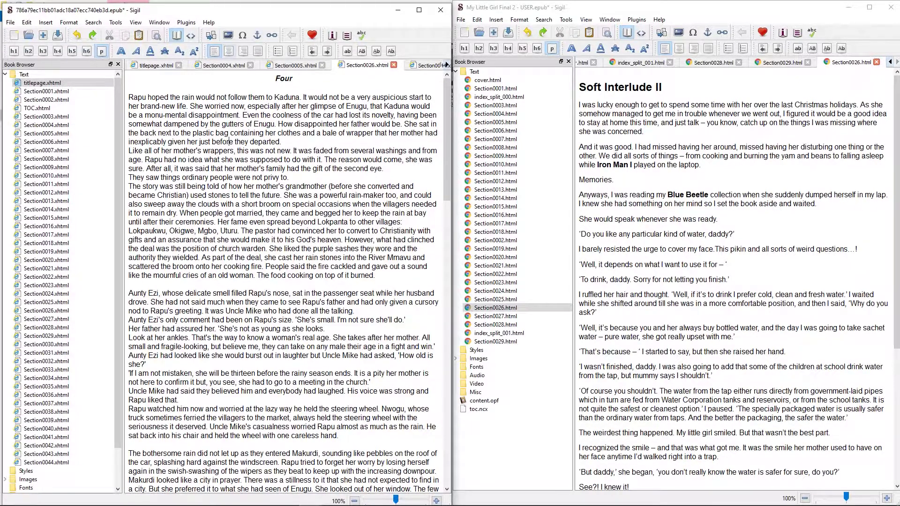
# Examine the inline paragraph styles in the HTML code of Section0026.xhtml
pyautogui.press('F2')
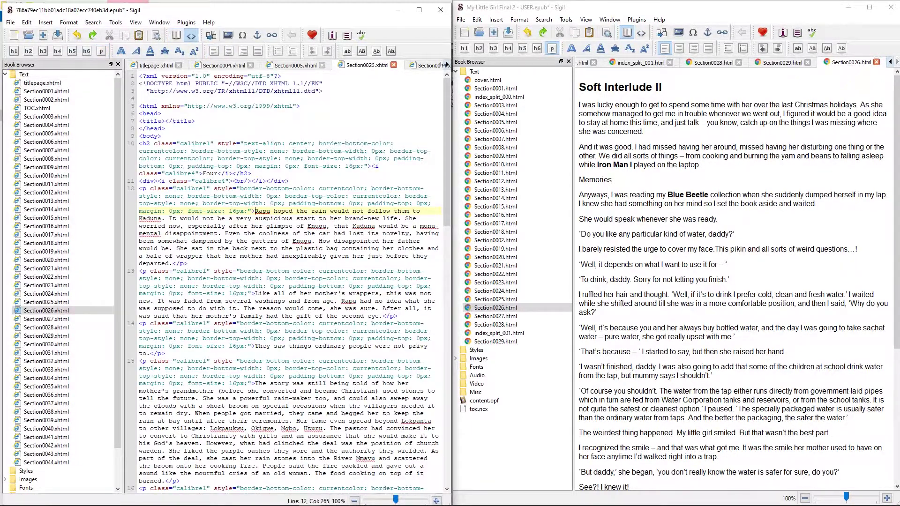
pyautogui.press('Home')
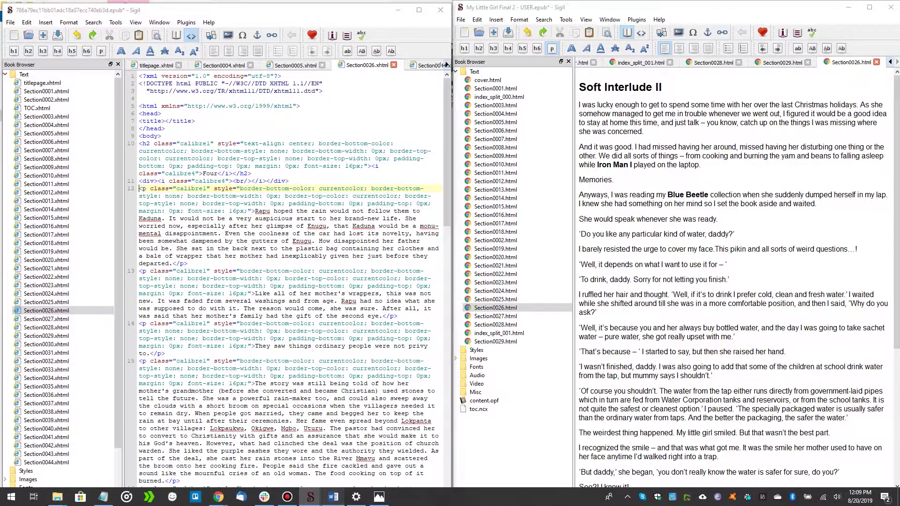
# Bring the selected CHAPTER 1 text from Word into Section0001.xhtml of untitled.epub with its HTML formatting, and delete the blank line after the first paragraph
pyautogui.click(333, 497)
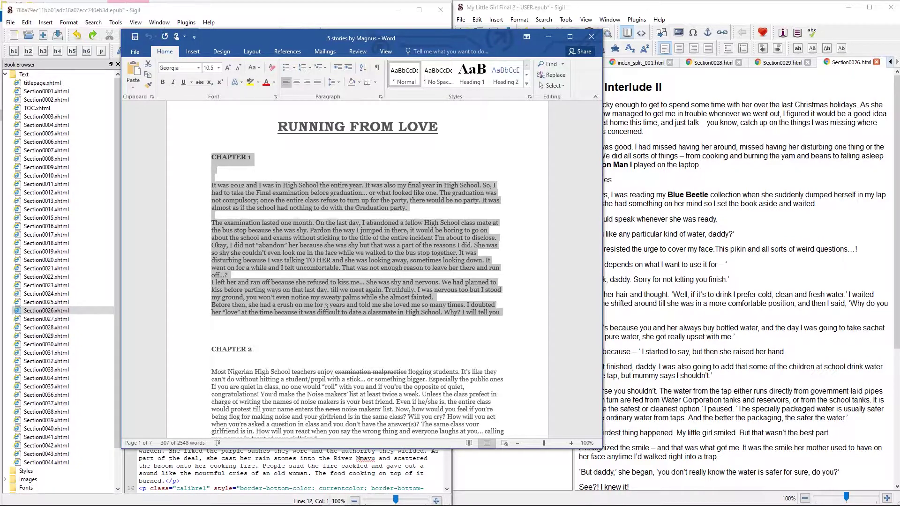
pyautogui.rightClick(302, 228)
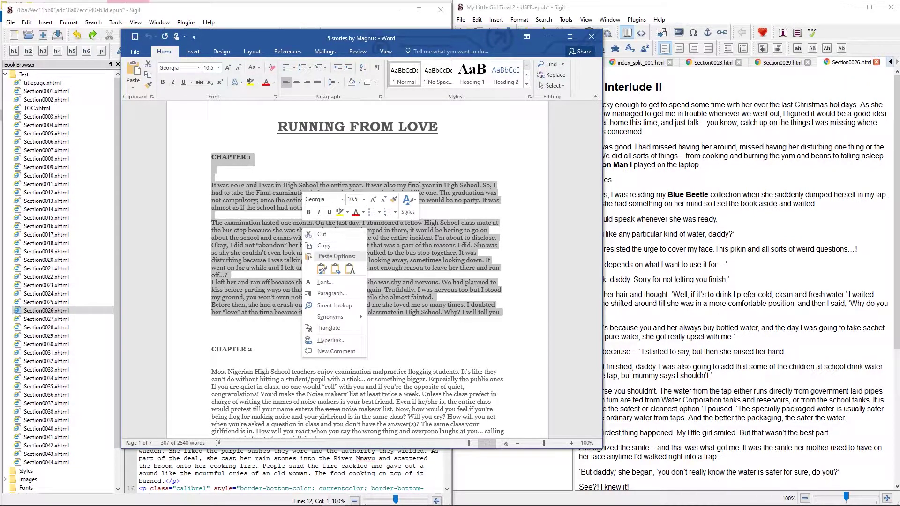
pyautogui.press('Escape')
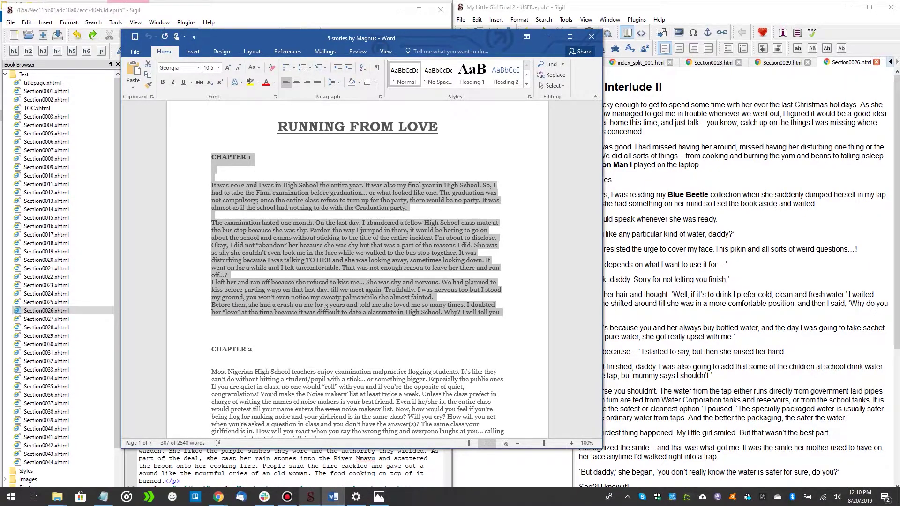
pyautogui.click(311, 497)
pyautogui.moveTo(367, 450)
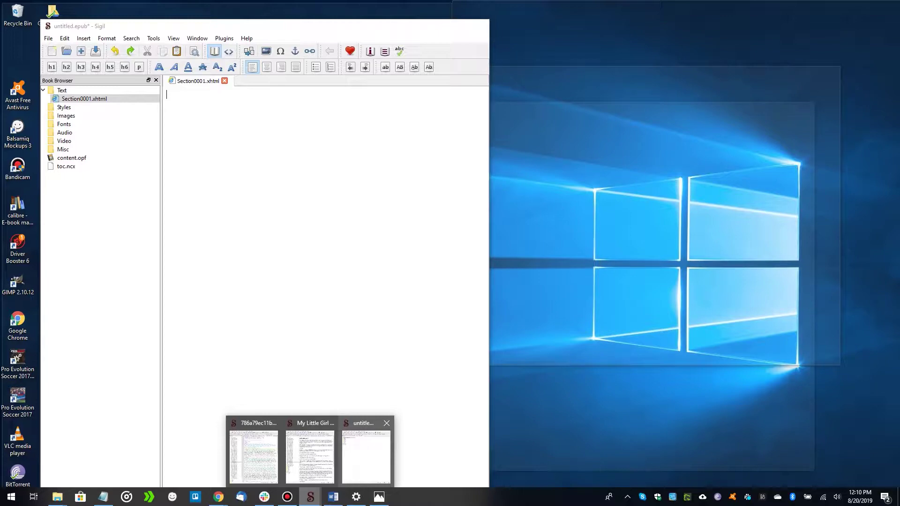
pyautogui.click(366, 458)
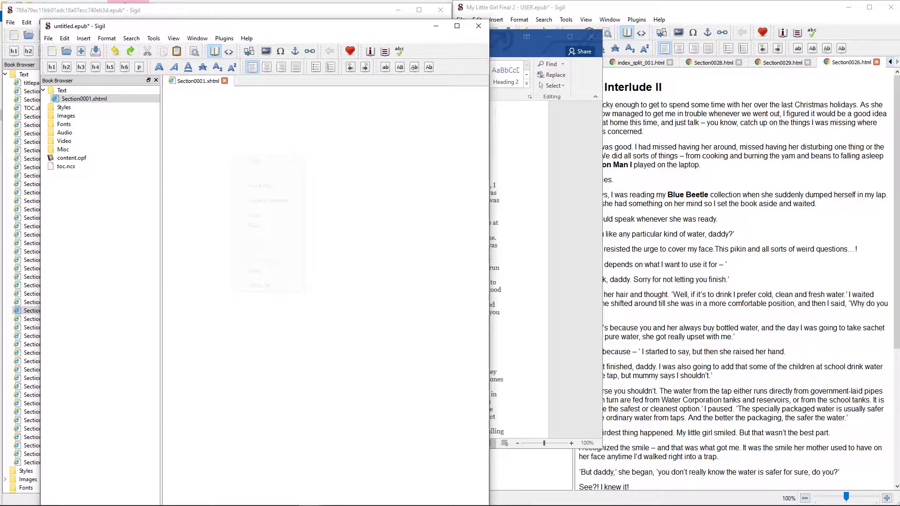
pyautogui.rightClick(233, 155)
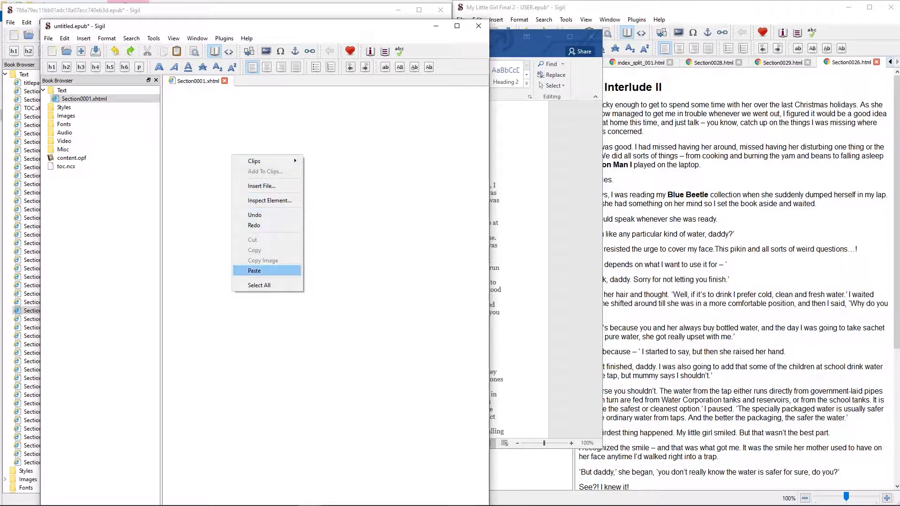
pyautogui.click(254, 271)
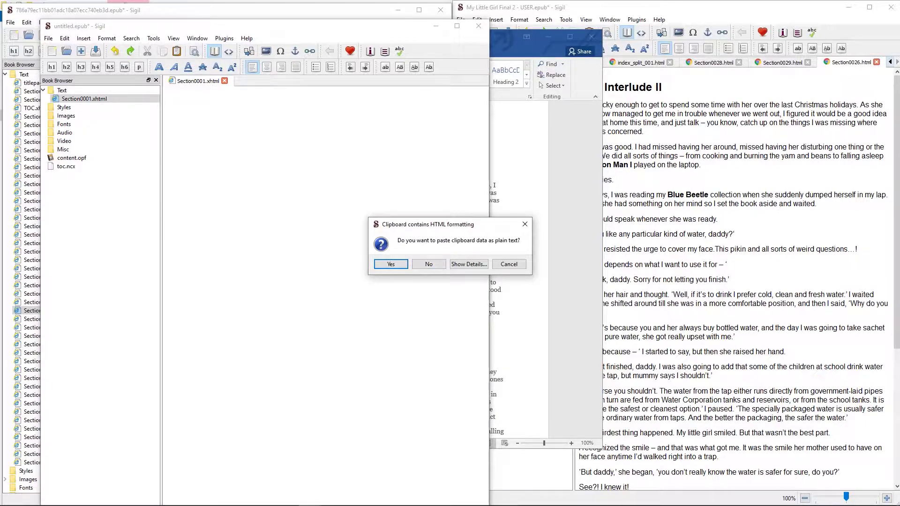
pyautogui.click(428, 264)
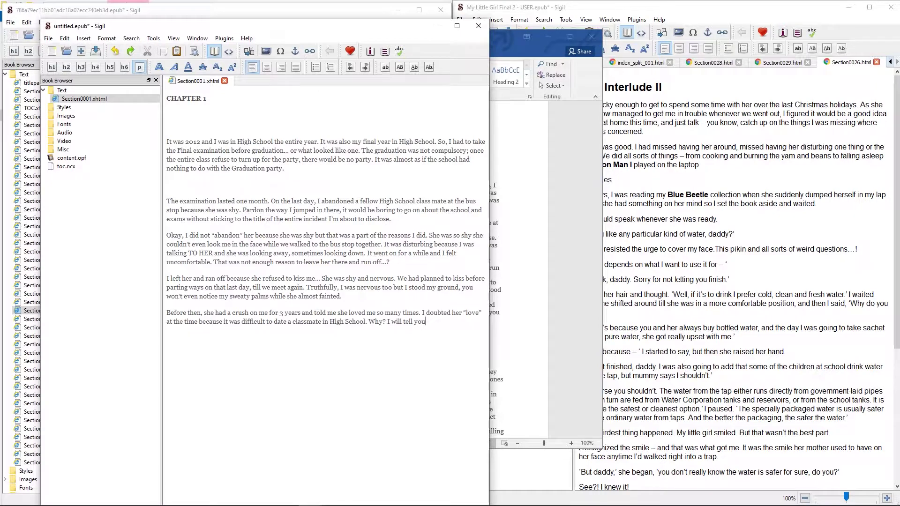
pyautogui.press('BackSpace')
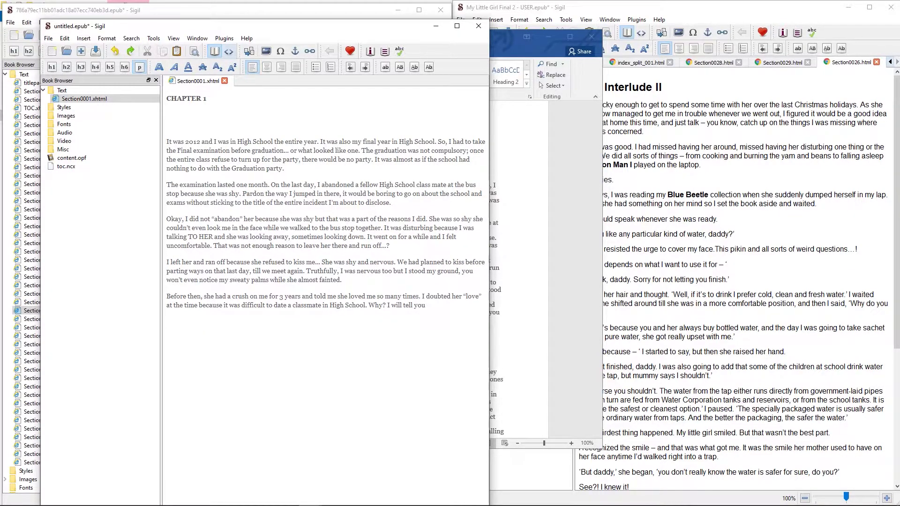
# Examine the HTML code of the pasted CHAPTER 1 text, compare it with the Word source, and return to the rendered page
pyautogui.click(229, 52)
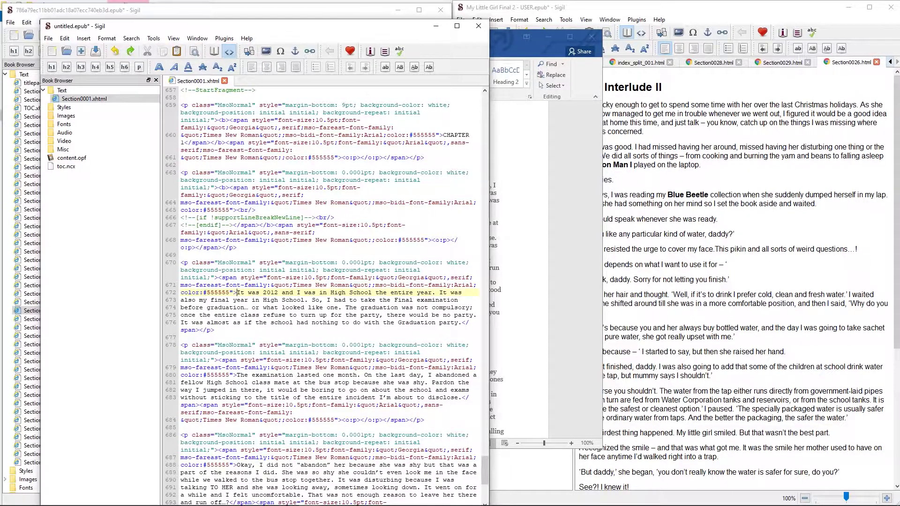
pyautogui.hotkey('alt', 'Tab')
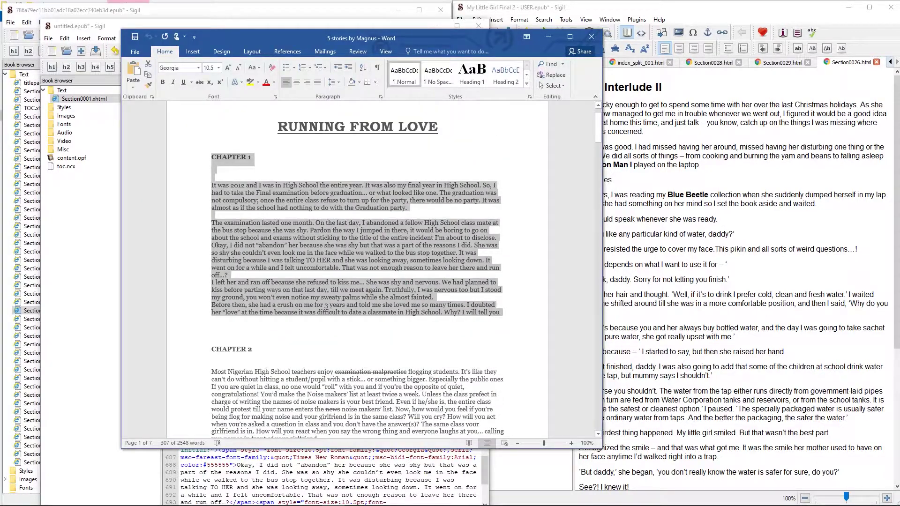
pyautogui.hotkey('alt', 'Tab')
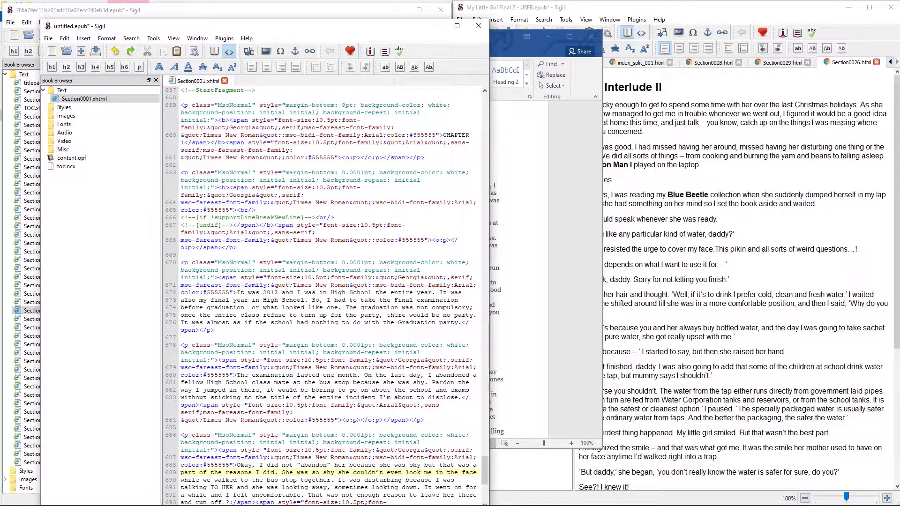
pyautogui.click(215, 50)
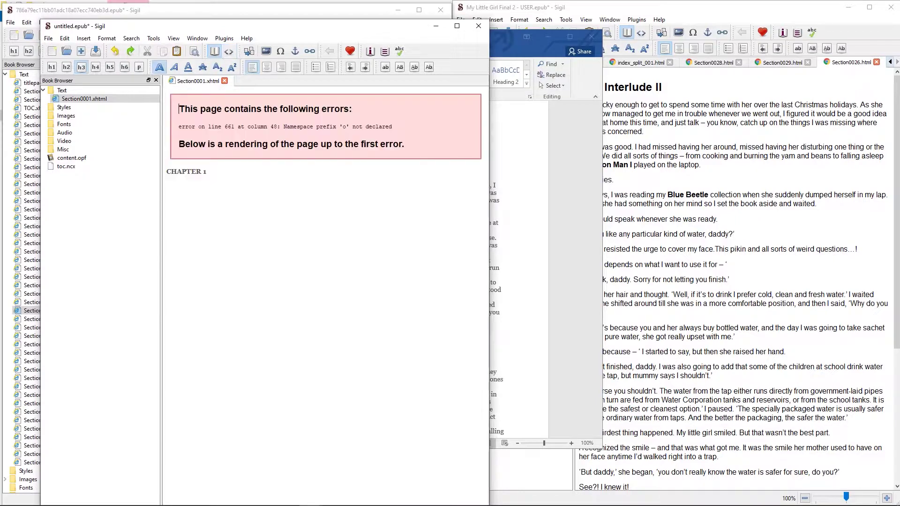
# Clear the rendered content of Section0001.xhtml and add a blank HTML file after it
pyautogui.hotkey('ctrl', 'a')
pyautogui.press('Delete')
pyautogui.rightClick(100, 98)
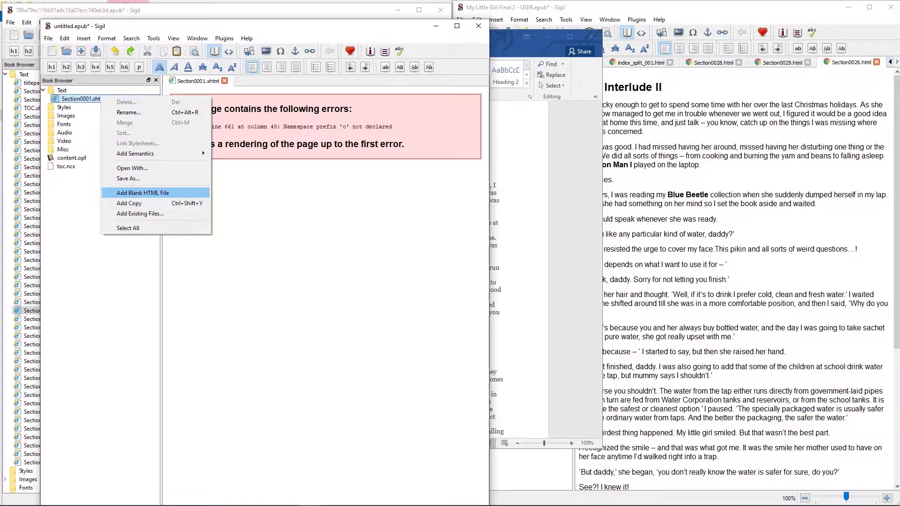
pyautogui.click(143, 192)
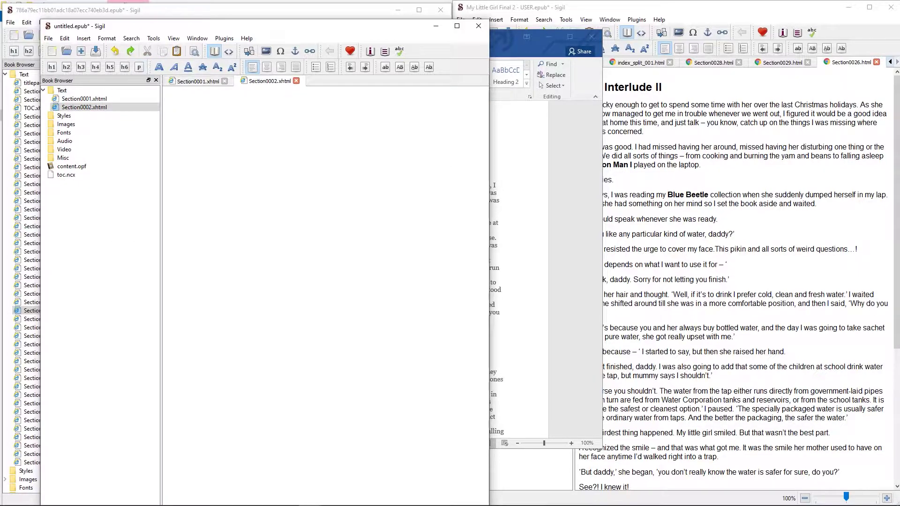
# Delete Section0001.xhtml from the Text folder of untitled.epub
pyautogui.doubleClick(100, 98)
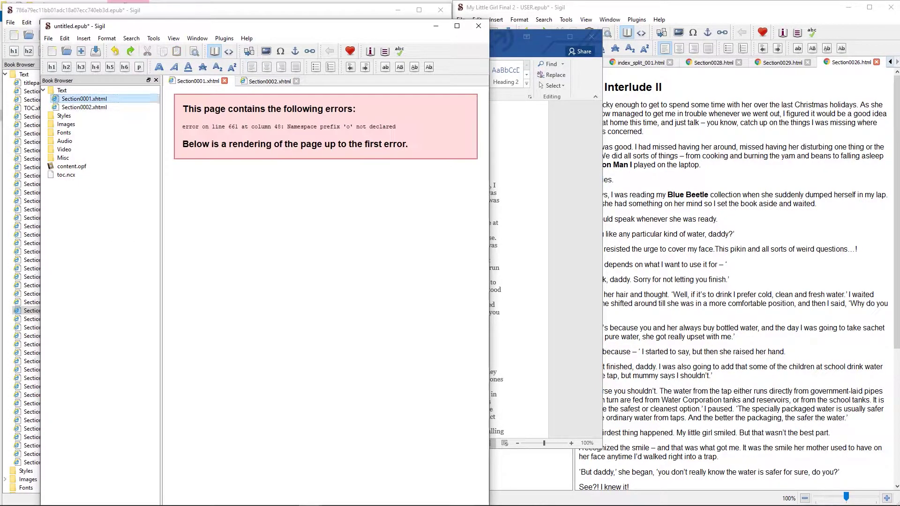
pyautogui.rightClick(100, 99)
pyautogui.click(125, 104)
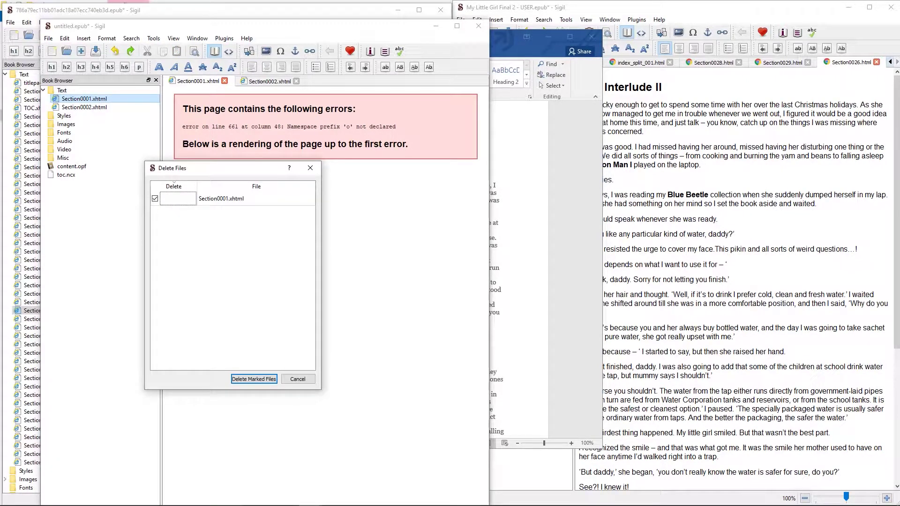
pyautogui.press('Return')
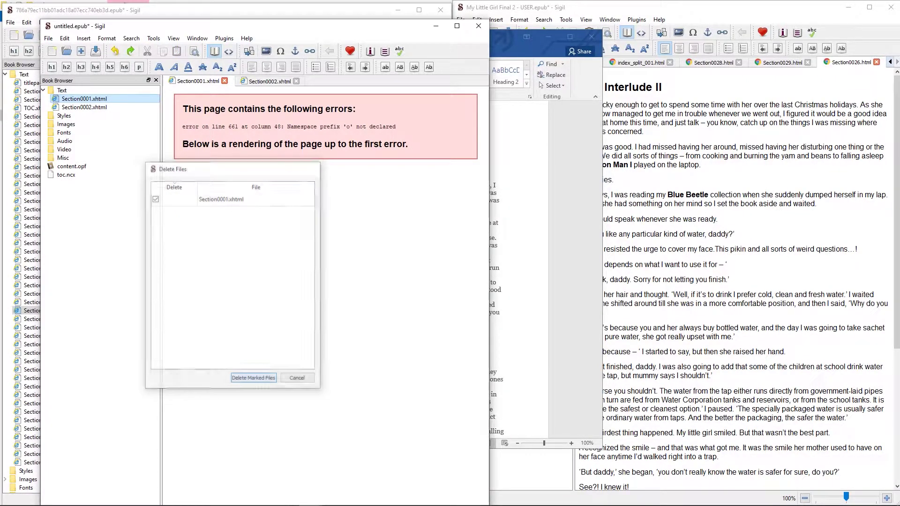
# Paste the copied CHAPTER 1 text into Section0002.xhtml as plain text and check its HTML code
pyautogui.rightClick(282, 305)
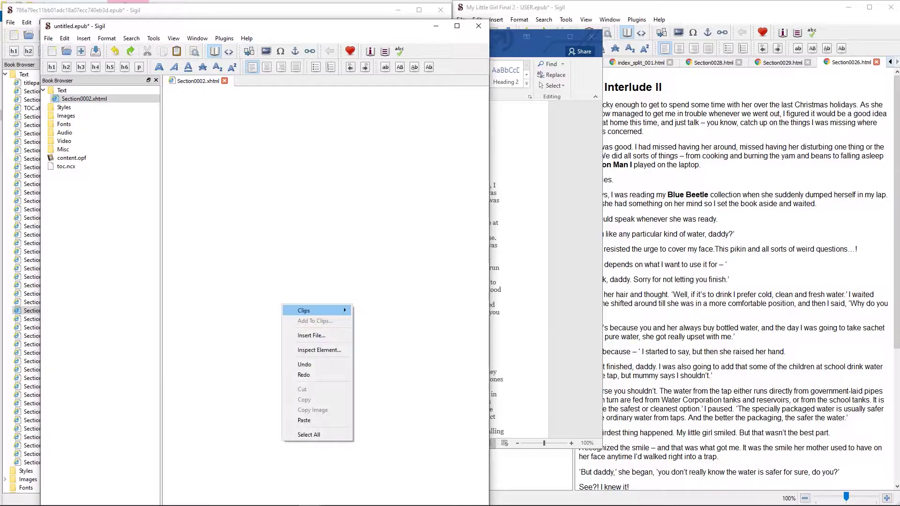
pyautogui.click(304, 421)
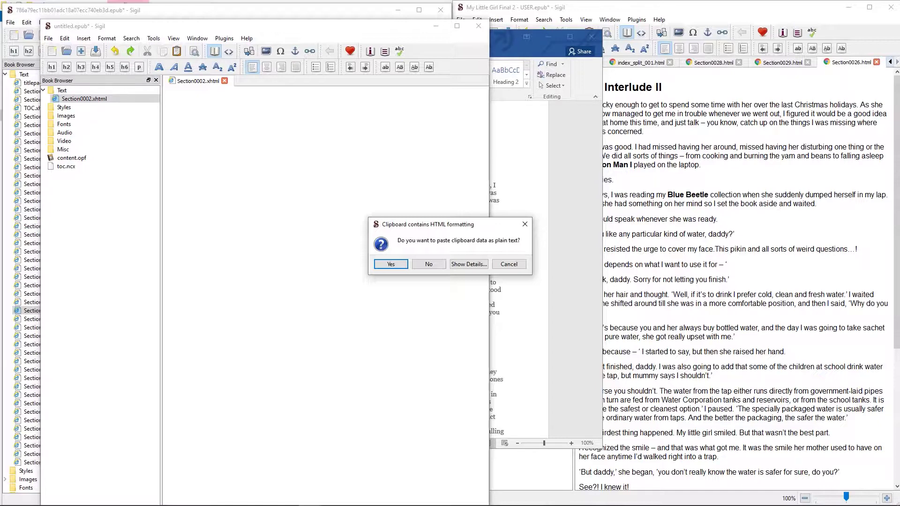
pyautogui.click(392, 263)
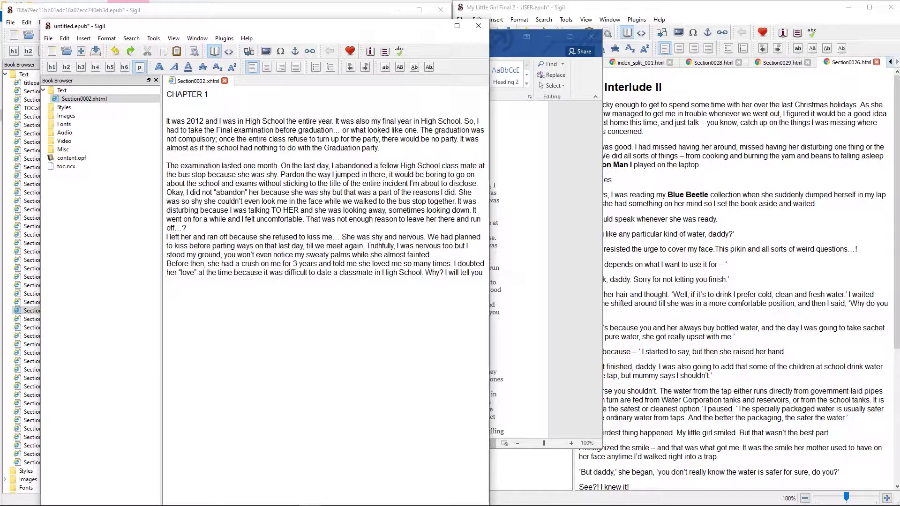
pyautogui.click(228, 52)
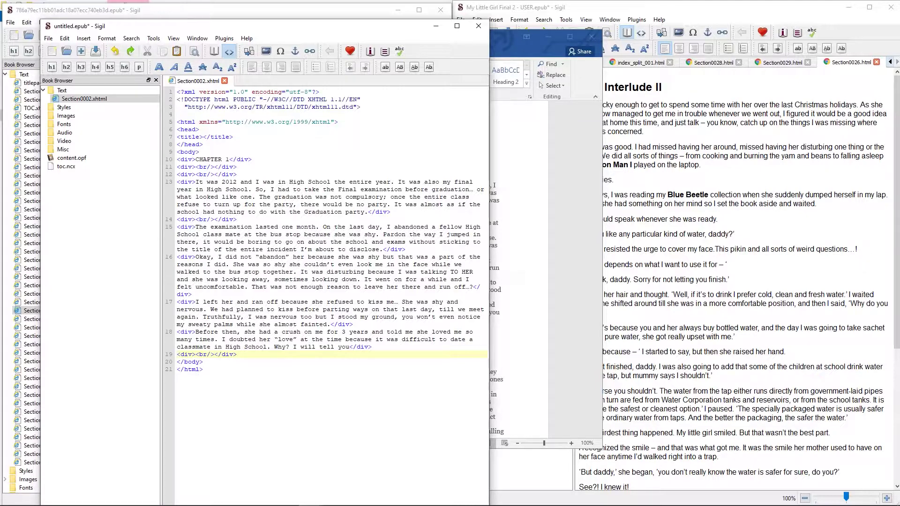
pyautogui.press('F2')
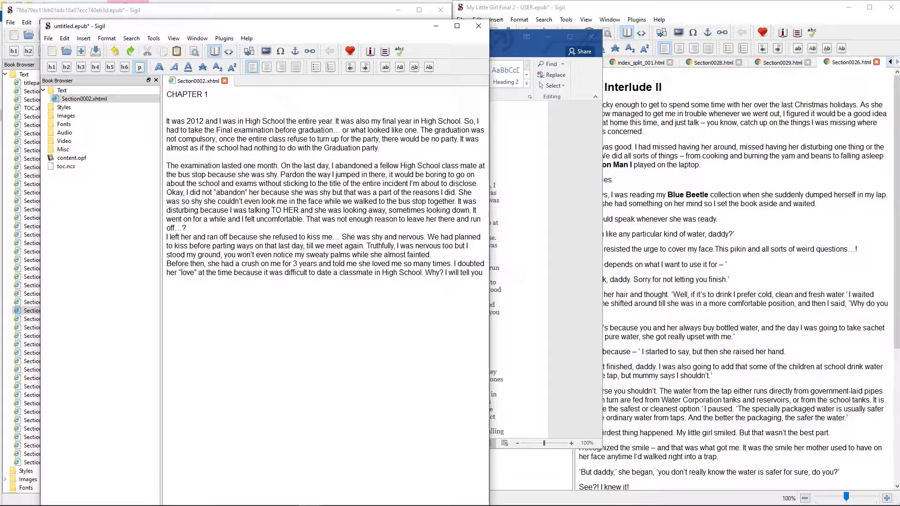
# Format the CHAPTER 1 line in Section0002.xhtml as a Heading 2
pyautogui.hotkey('shift', 'Left')
pyautogui.hotkey('shift', 'Left')
pyautogui.hotkey('shift', 'Left')
pyautogui.hotkey('shift', 'Left')
pyautogui.hotkey('shift', 'Left')
pyautogui.hotkey('shift', 'Left')
pyautogui.hotkey('shift', 'Left')
pyautogui.hotkey('shift', 'Left')
pyautogui.hotkey('shift', 'Left')
pyautogui.hotkey('ctrl', '2')
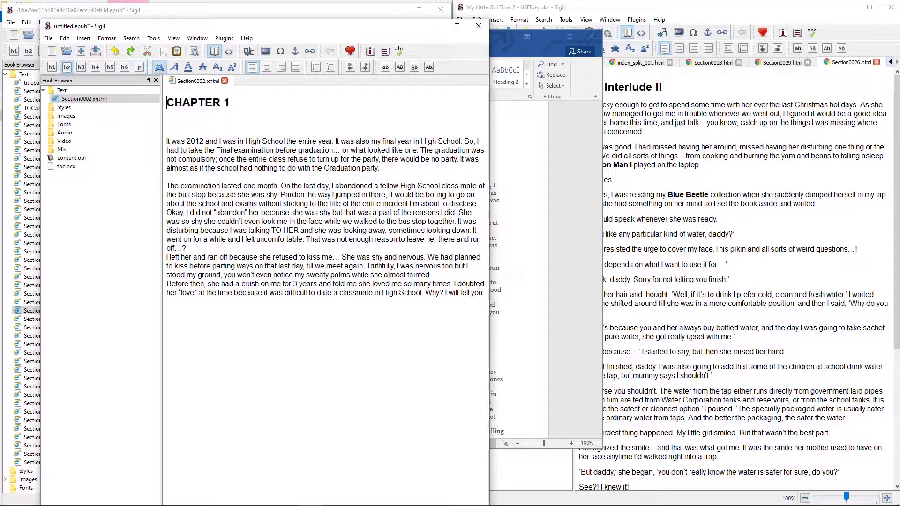
# Try centred, right and justified alignment on the CHAPTER 1 heading, and delete one blank line below it
pyautogui.click(231, 103)
pyautogui.hotkey('alt', 'Tab')
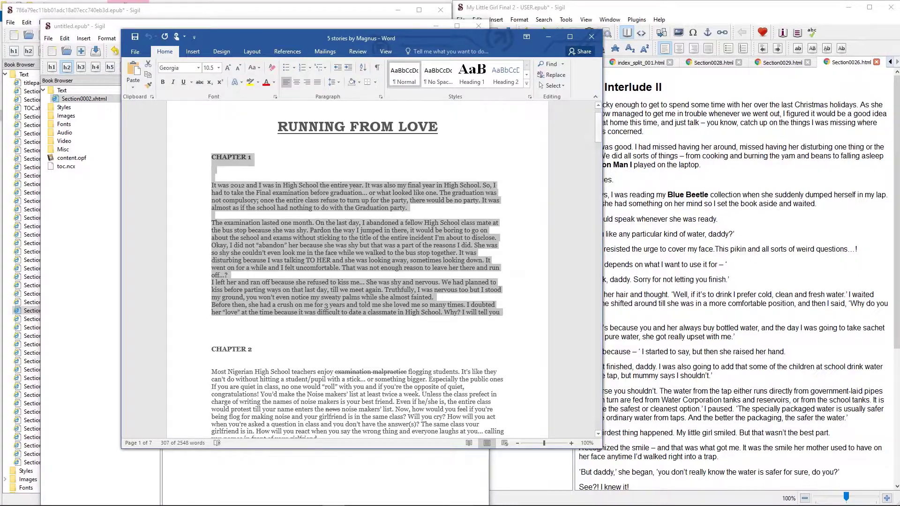
pyautogui.moveTo(311, 497)
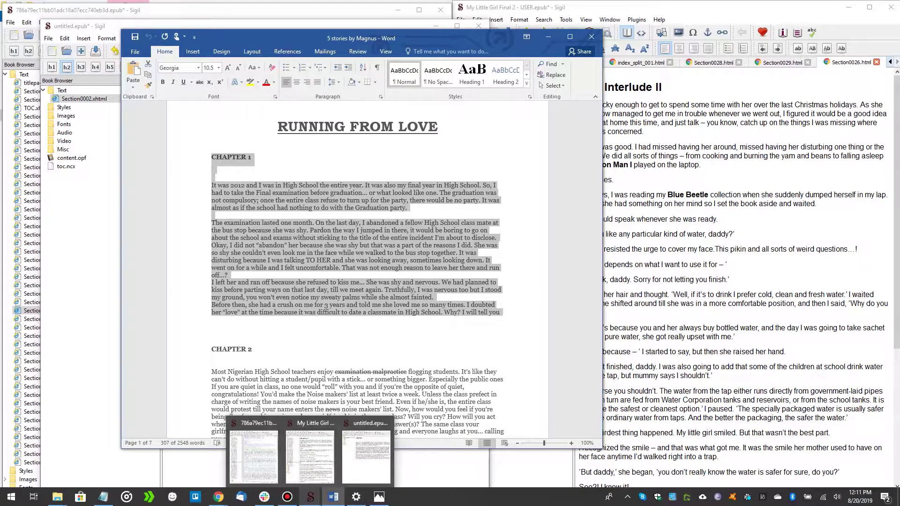
pyautogui.click(311, 497)
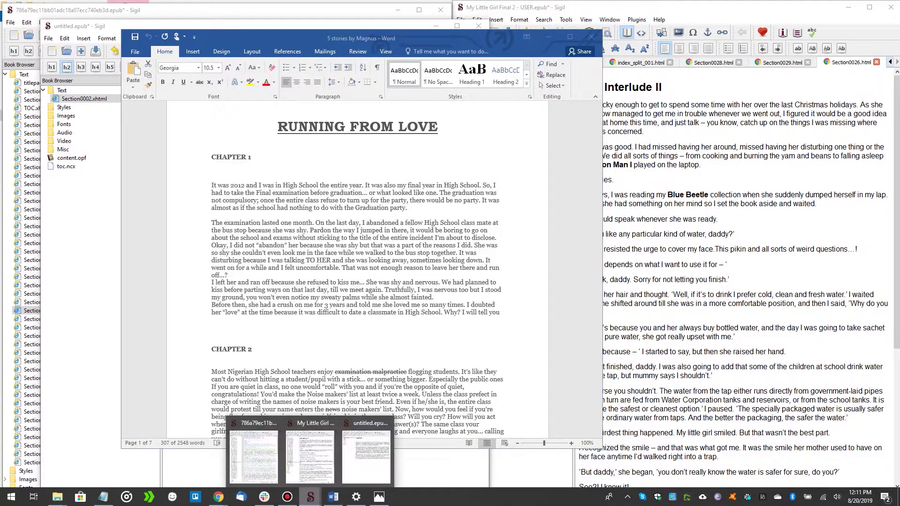
pyautogui.click(366, 457)
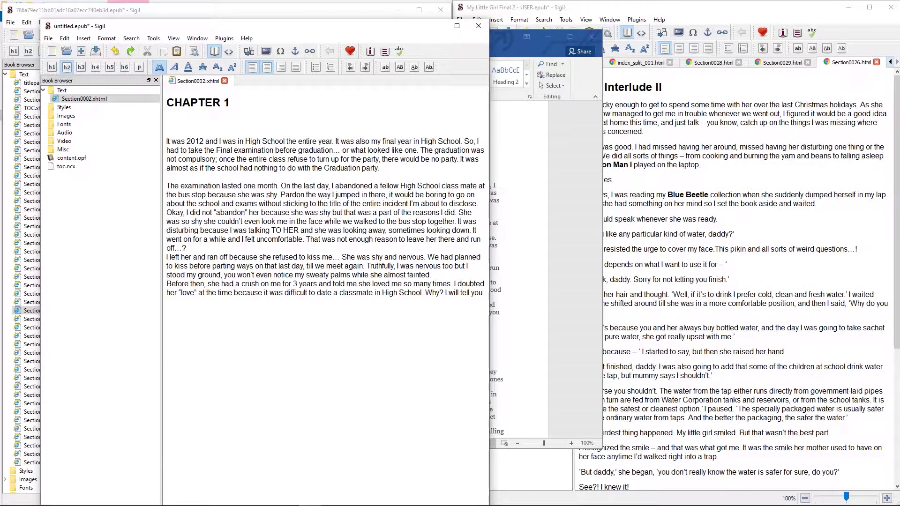
pyautogui.click(267, 67)
pyautogui.click(282, 67)
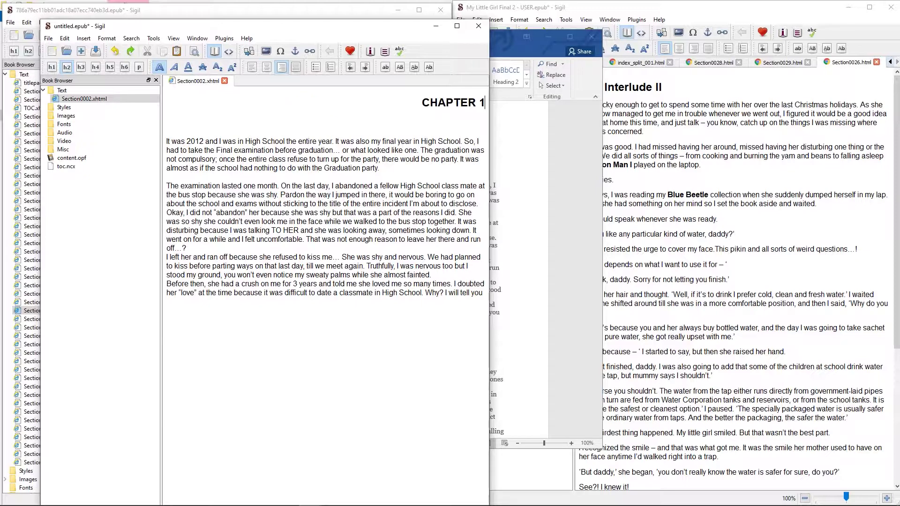
pyautogui.click(296, 67)
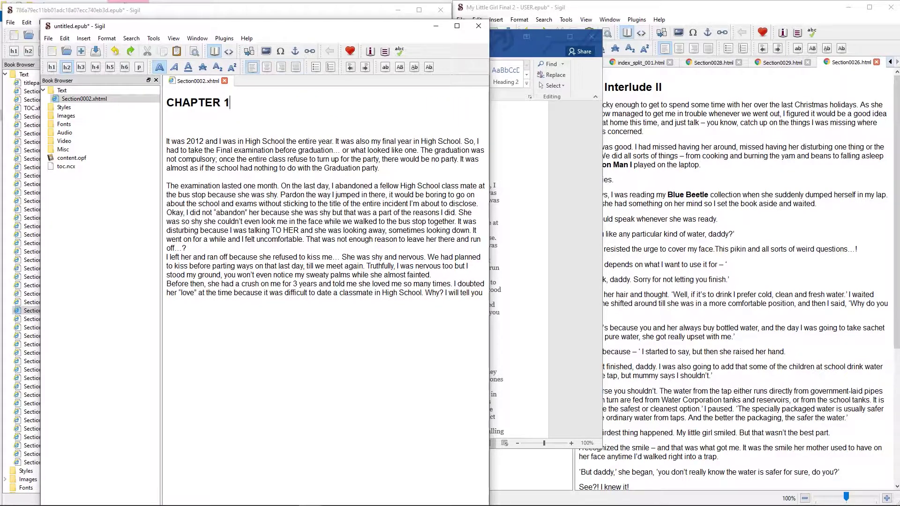
pyautogui.press('Down')
pyautogui.press('BackSpace')
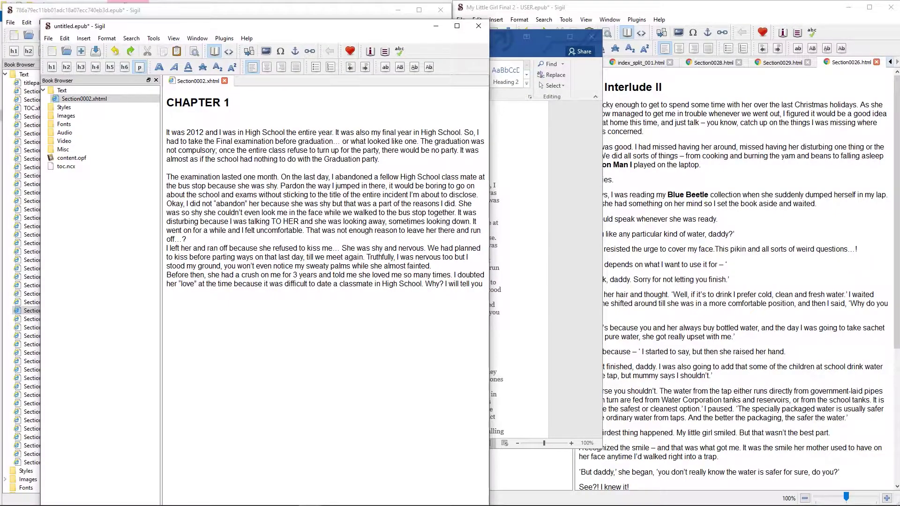
# Switch to the Okadabooks publishing page in Chrome and start creating an EPUB there
pyautogui.moveTo(218, 497)
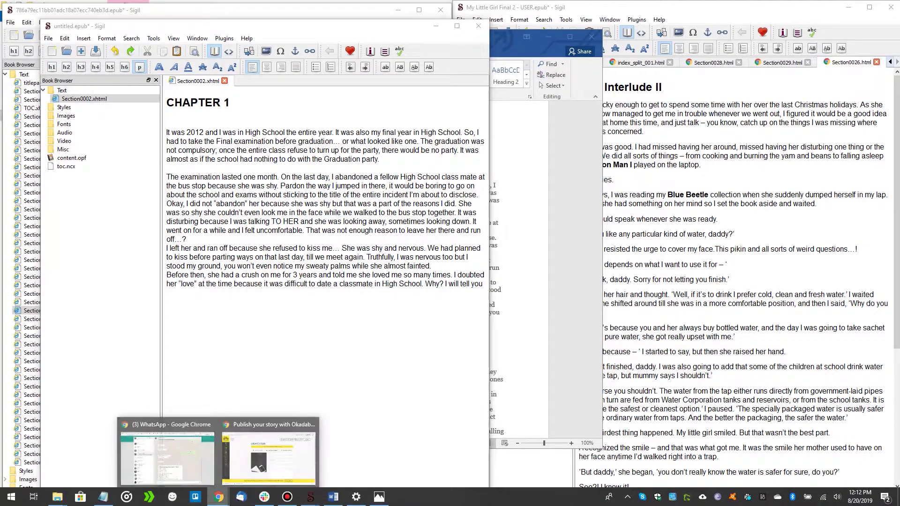
pyautogui.click(269, 455)
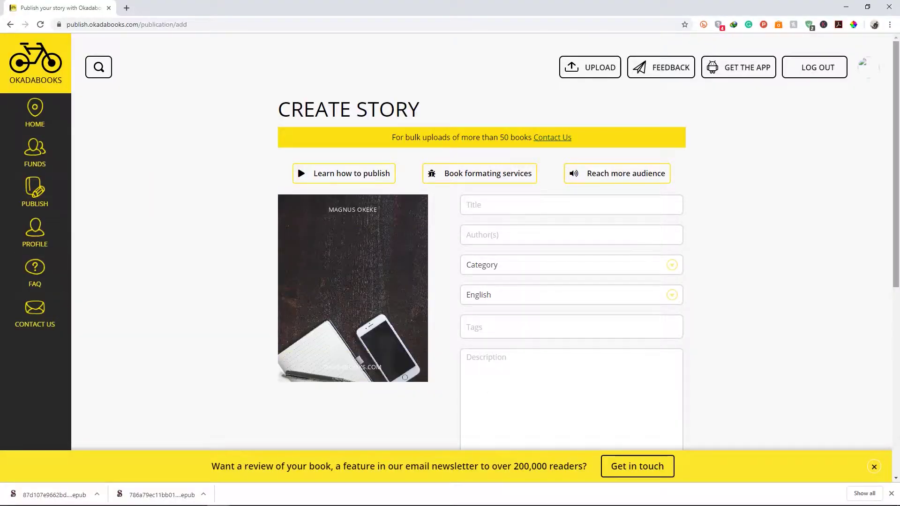
pyautogui.scroll(-10, 486, 244)
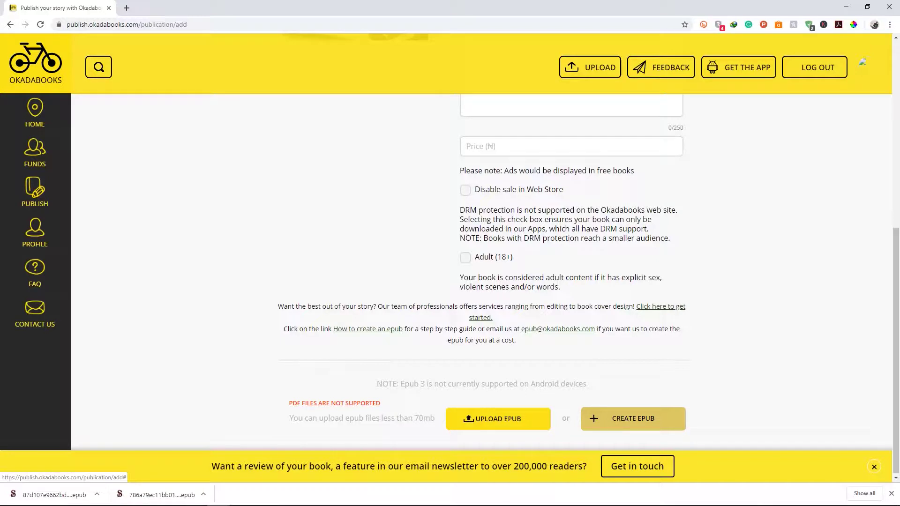
pyautogui.click(633, 418)
pyautogui.scroll(-4, 634, 419)
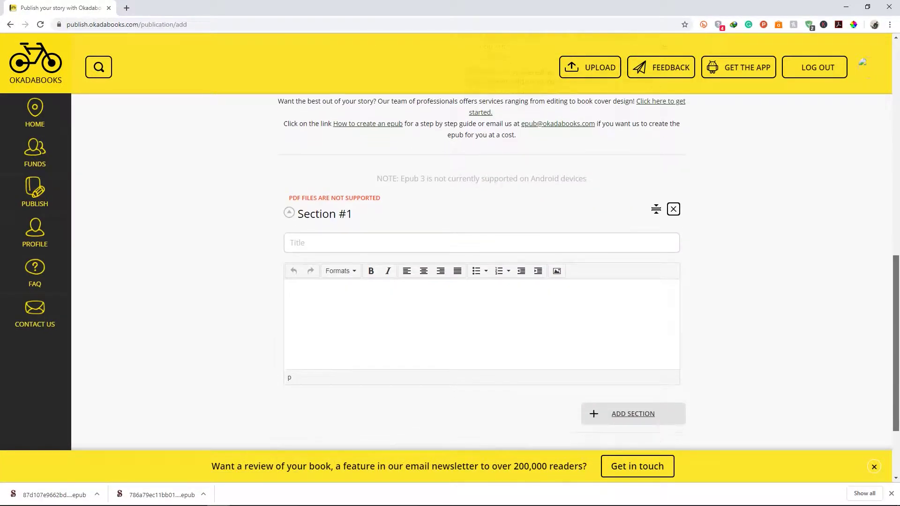
# Copy the selected CHAPTER 1 text from Word and paste it as plain text into the Section #1 editor on Okadabooks
pyautogui.moveTo(126, 505)
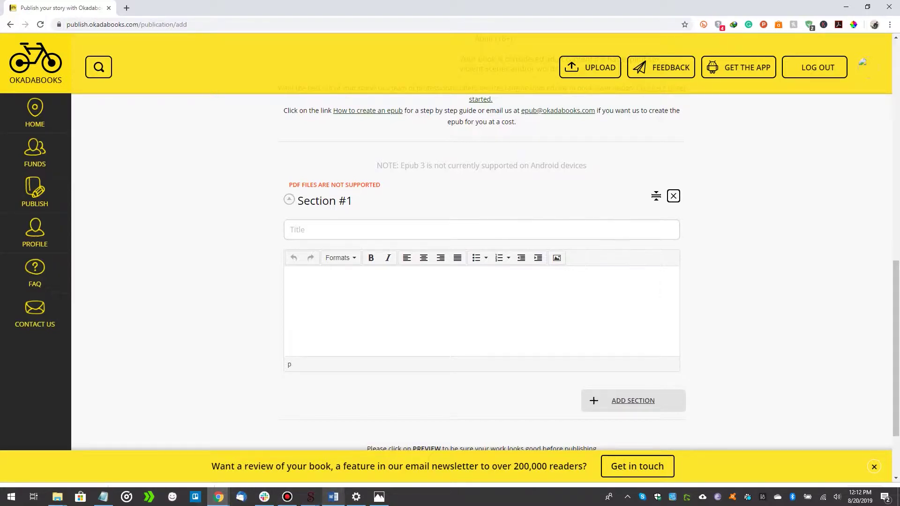
pyautogui.click(332, 497)
pyautogui.rightClick(310, 257)
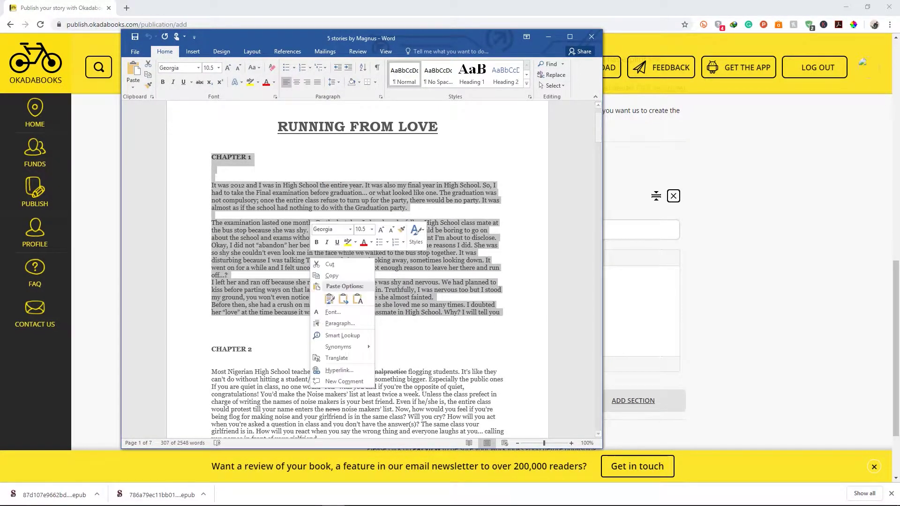
pyautogui.click(329, 274)
pyautogui.hotkey('alt', 'Tab')
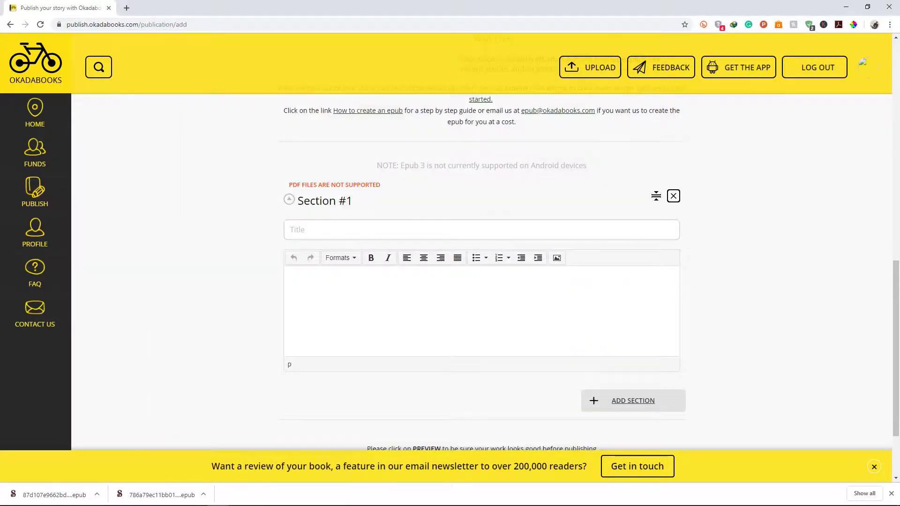
pyautogui.click(496, 272)
pyautogui.rightClick(496, 272)
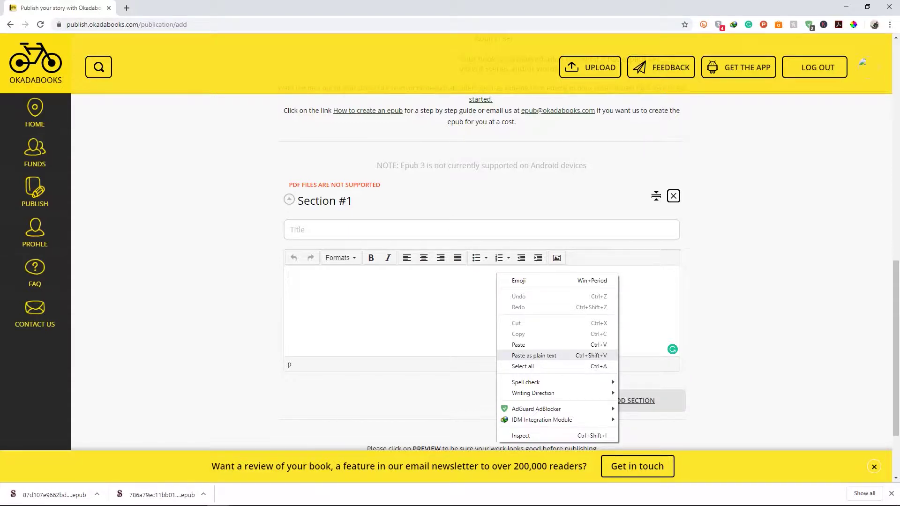
pyautogui.click(534, 355)
# Try to format only the CHAPTER 1 line as Header 2, and undo the formatting
pyautogui.click(319, 275)
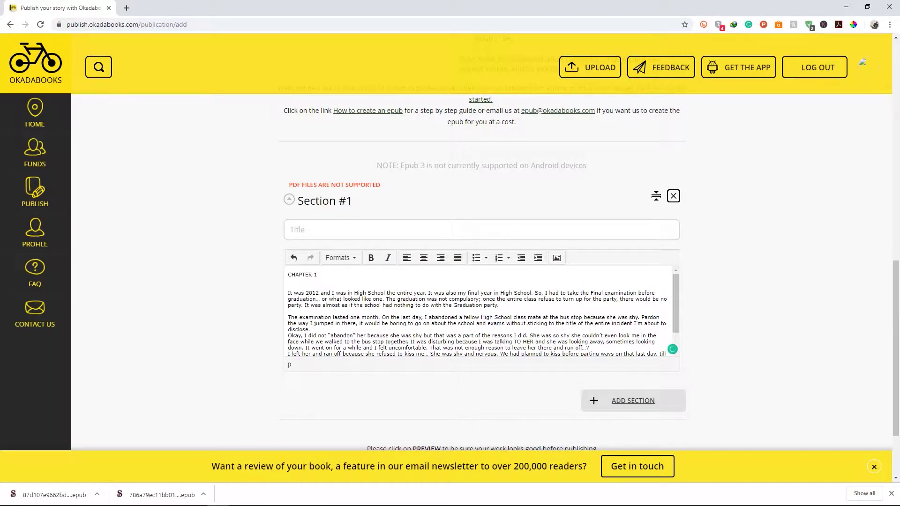
pyautogui.hotkey('shift', 'Left')
pyautogui.hotkey('shift', 'Left')
pyautogui.hotkey('shift', 'Left')
pyautogui.hotkey('shift', 'Left')
pyautogui.hotkey('shift', 'Left')
pyautogui.hotkey('shift', 'Left')
pyautogui.hotkey('shift', 'Left')
pyautogui.hotkey('shift', 'Left')
pyautogui.hotkey('shift', 'Left')
pyautogui.click(341, 258)
pyautogui.moveTo(338, 276)
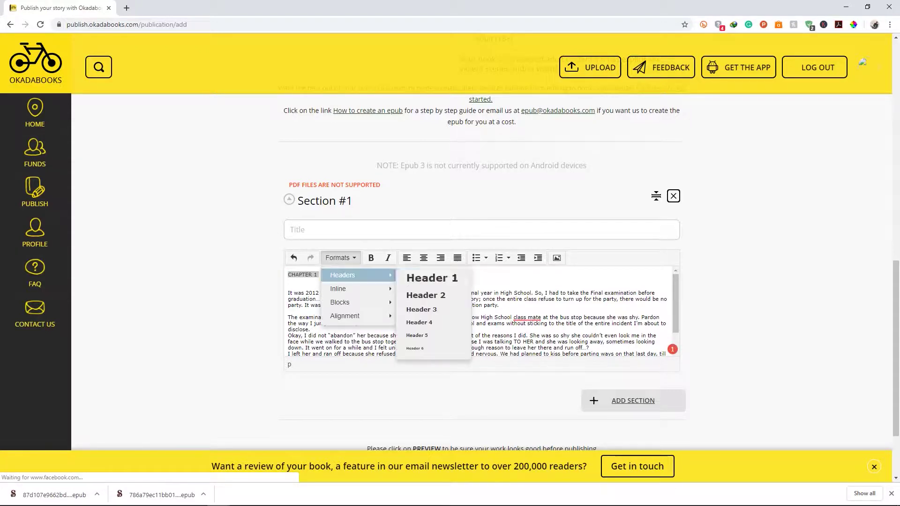
pyautogui.click(426, 295)
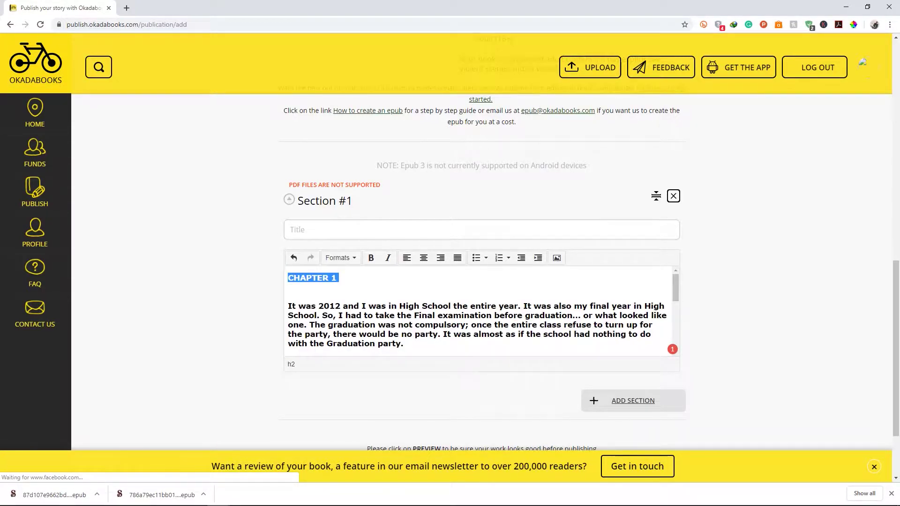
pyautogui.hotkey('ctrl', 'z')
# Separate CHAPTER 1 from the body text as its own paragraph and format it as Header 2
pyautogui.press('Down')
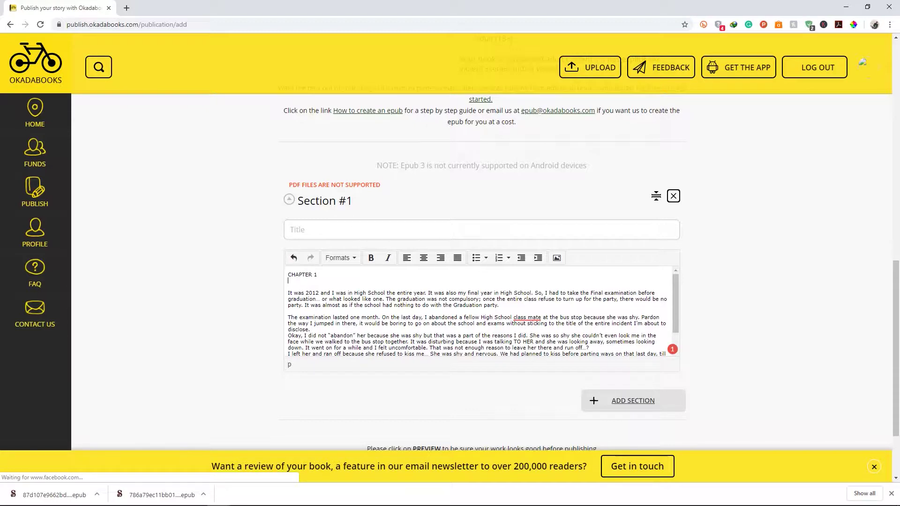
pyautogui.press('BackSpace')
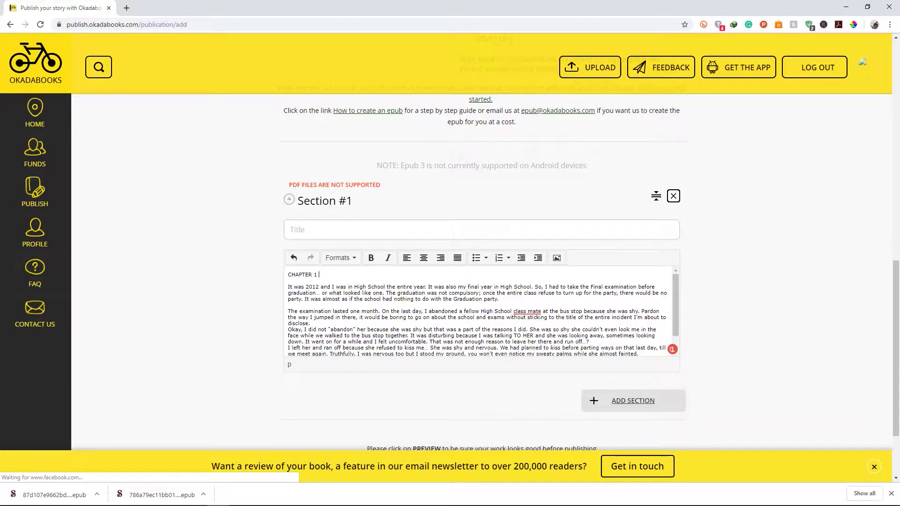
pyautogui.press('Return')
pyautogui.hotkey('shift', 'Left')
pyautogui.hotkey('shift', 'Left')
pyautogui.hotkey('shift', 'Left')
pyautogui.hotkey('shift', 'Left')
pyautogui.hotkey('shift', 'Left')
pyautogui.hotkey('shift', 'Left')
pyautogui.hotkey('shift', 'Left')
pyautogui.hotkey('shift', 'Left')
pyautogui.hotkey('shift', 'Left')
pyautogui.hotkey('shift', 'Left')
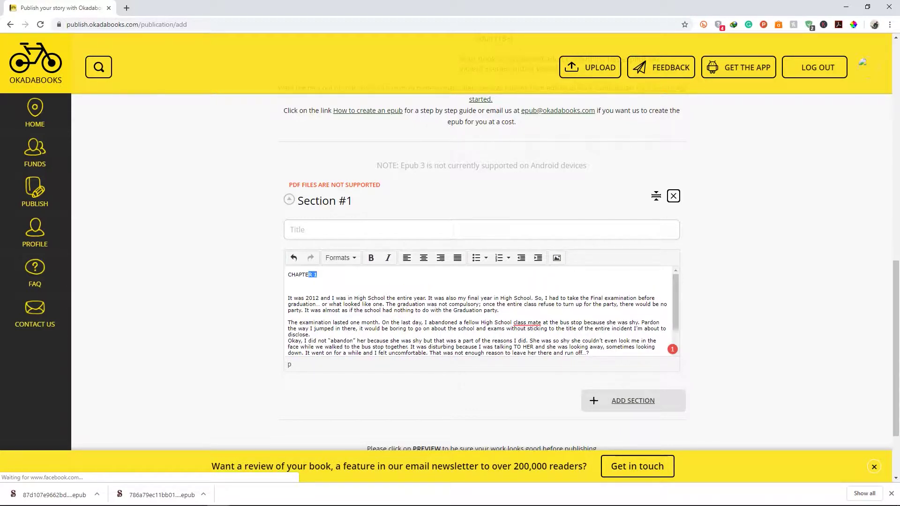
pyautogui.click(340, 258)
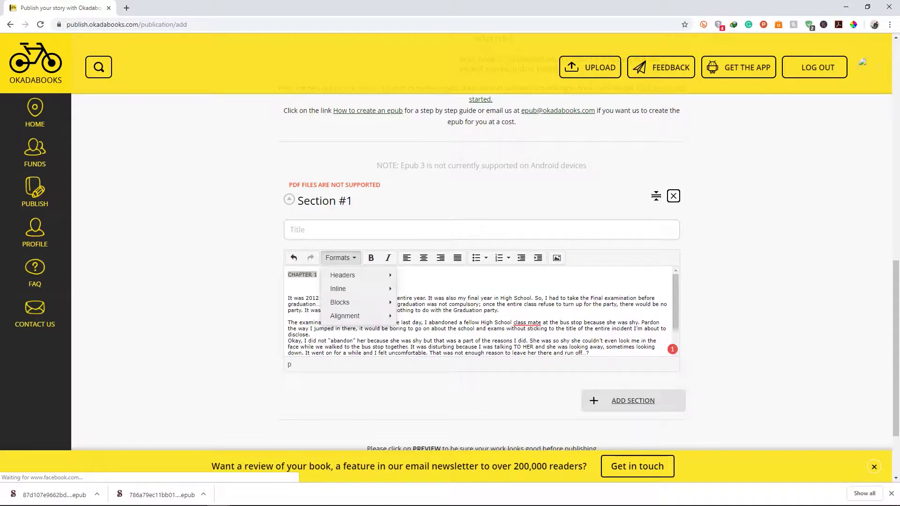
pyautogui.moveTo(351, 275)
pyautogui.click(426, 295)
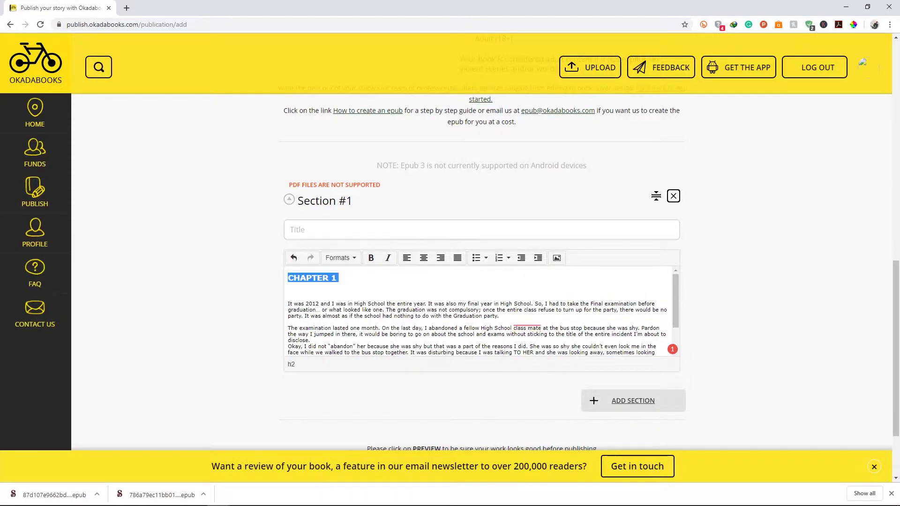
pyautogui.press('Right')
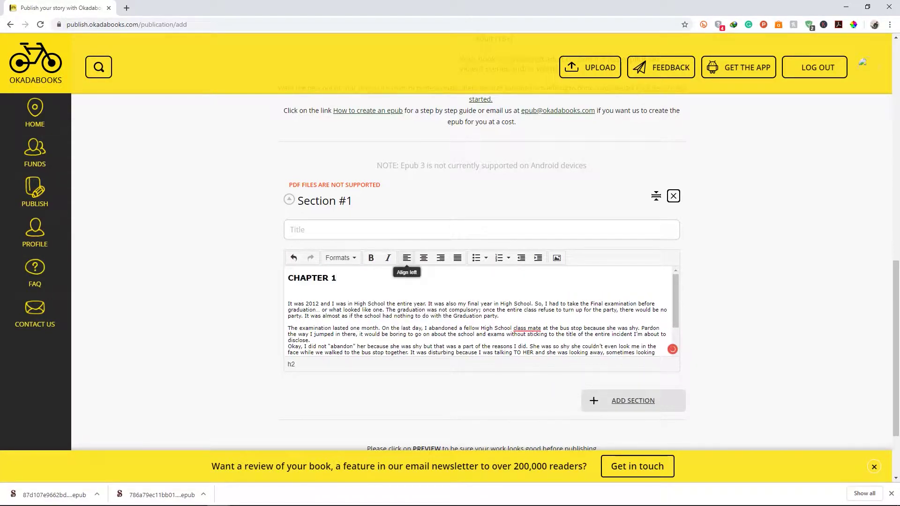
# Center the CHAPTER 1 heading in the Section #1 editor and copy its text into the section's title
pyautogui.click(424, 258)
pyautogui.hotkey('shift', 'Left')
pyautogui.hotkey('shift', 'Left')
pyautogui.hotkey('shift', 'Left')
pyautogui.hotkey('shift', 'Left')
pyautogui.hotkey('shift', 'Left')
pyautogui.hotkey('shift', 'Left')
pyautogui.hotkey('shift', 'Left')
pyautogui.hotkey('shift', 'Left')
pyautogui.hotkey('shift', 'Left')
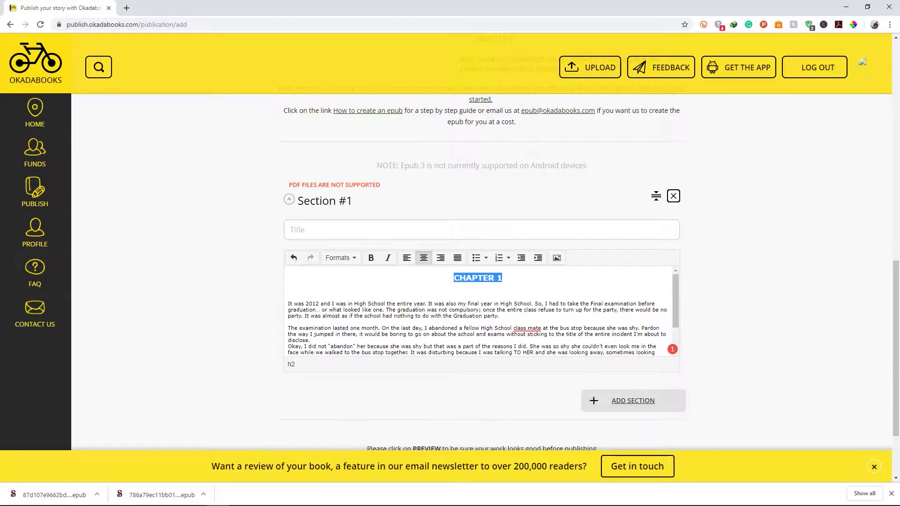
pyautogui.click(328, 230)
pyautogui.hotkey('ctrl', 'v')
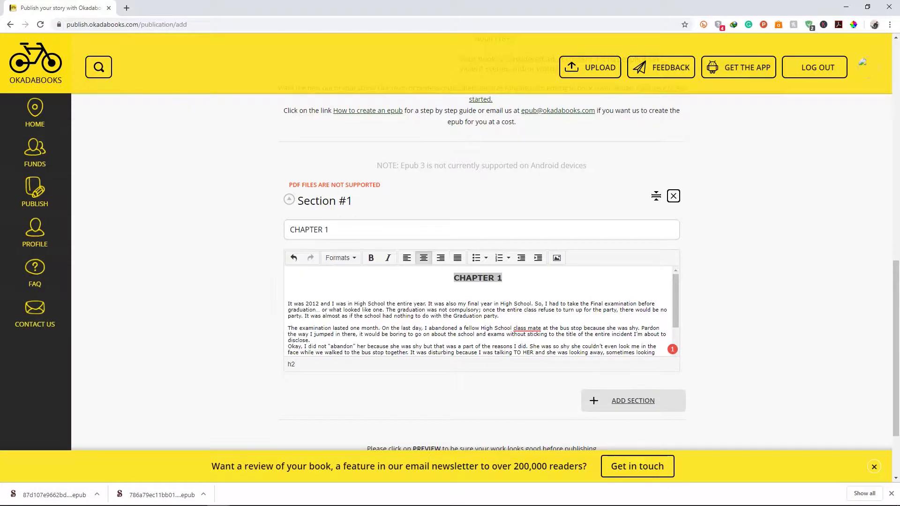
# Add a second section below Section #1, check the source text in Word, and return to the empty Section #2 editor
pyautogui.click(633, 401)
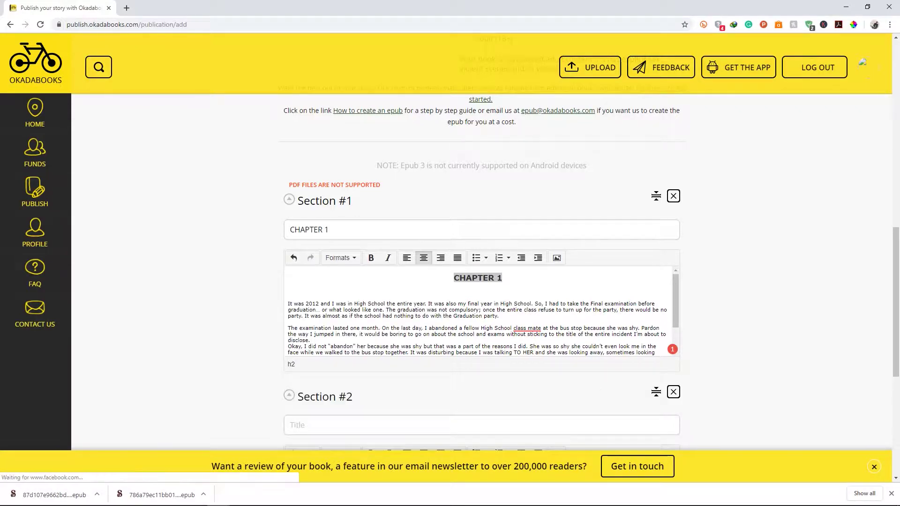
pyautogui.click(333, 499)
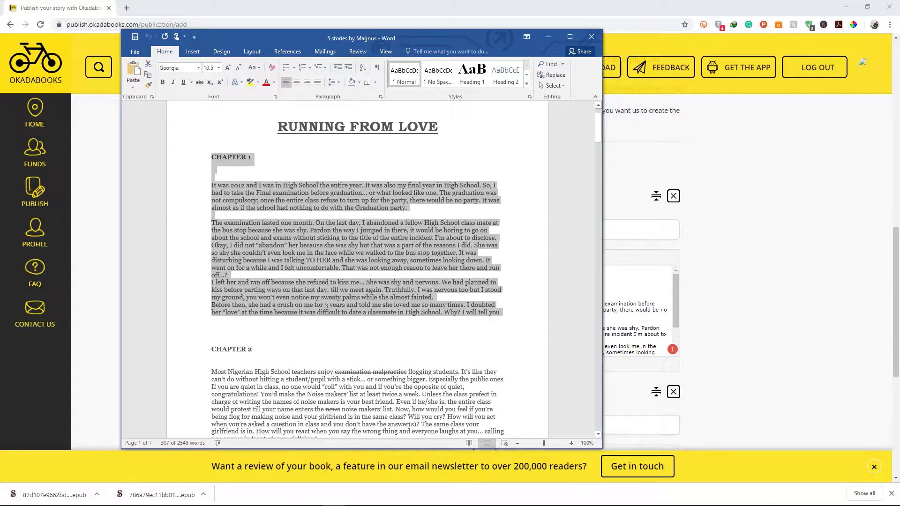
pyautogui.hotkey('alt', 'Tab')
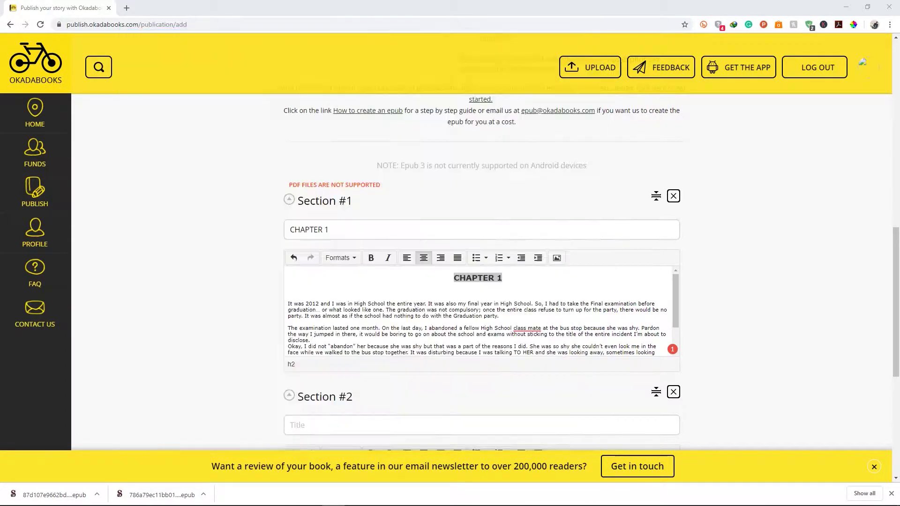
pyautogui.scroll(-2, 482, 272)
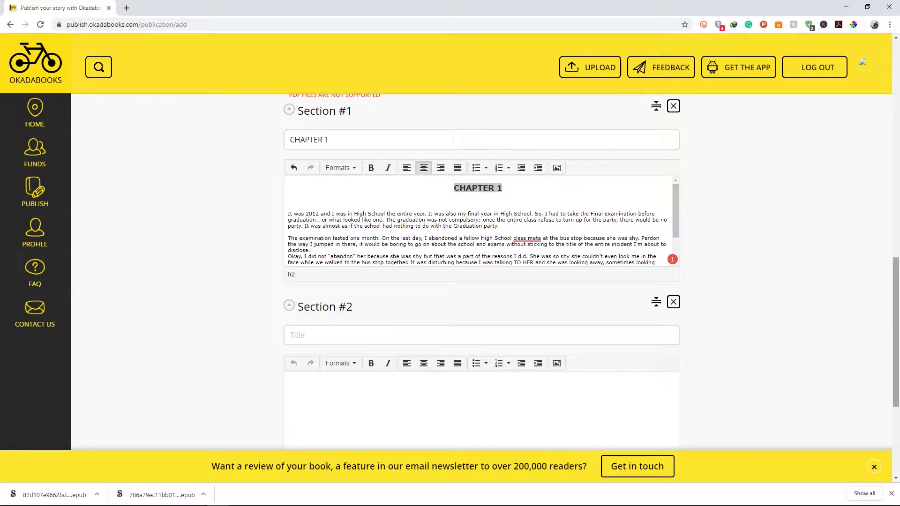
pyautogui.scroll(-1, 482, 272)
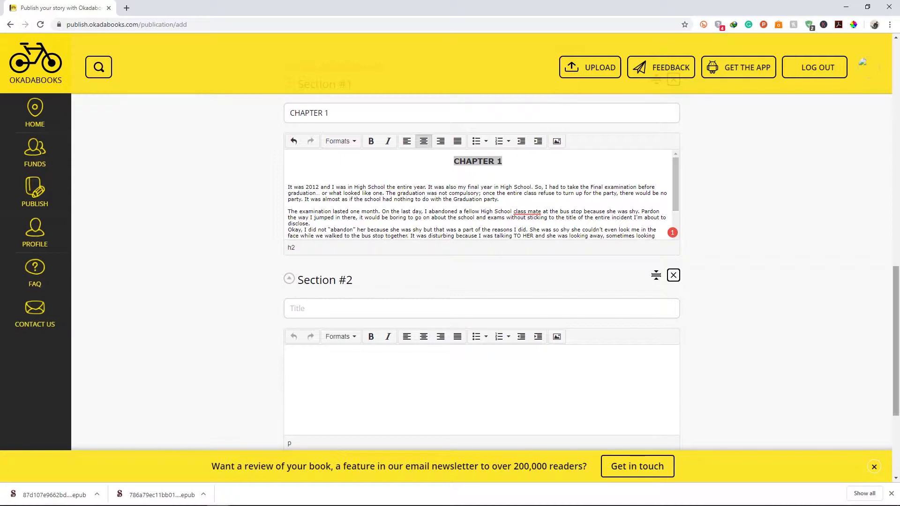
pyautogui.scroll(-3, 482, 272)
pyautogui.scroll(-1, 482, 272)
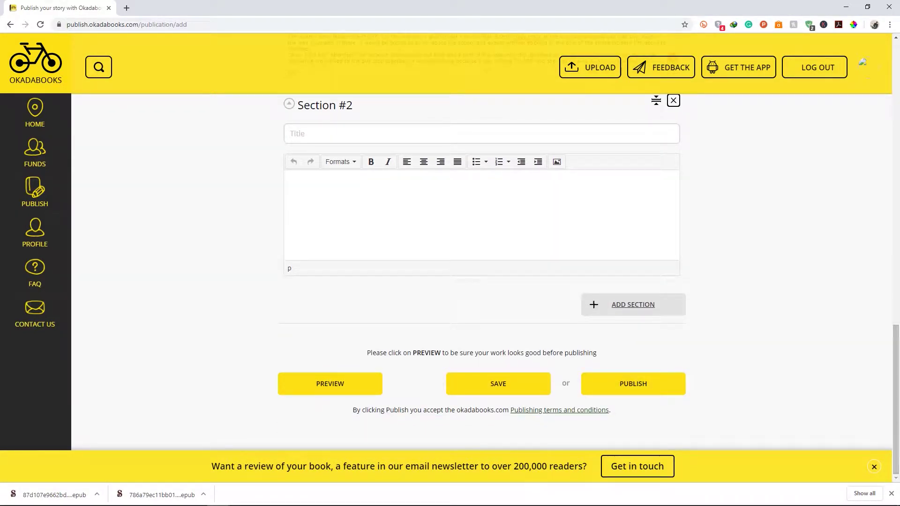
# View the phone screenshot of a book page in Photos and return to the sections on the Okadabooks page
pyautogui.click(379, 496)
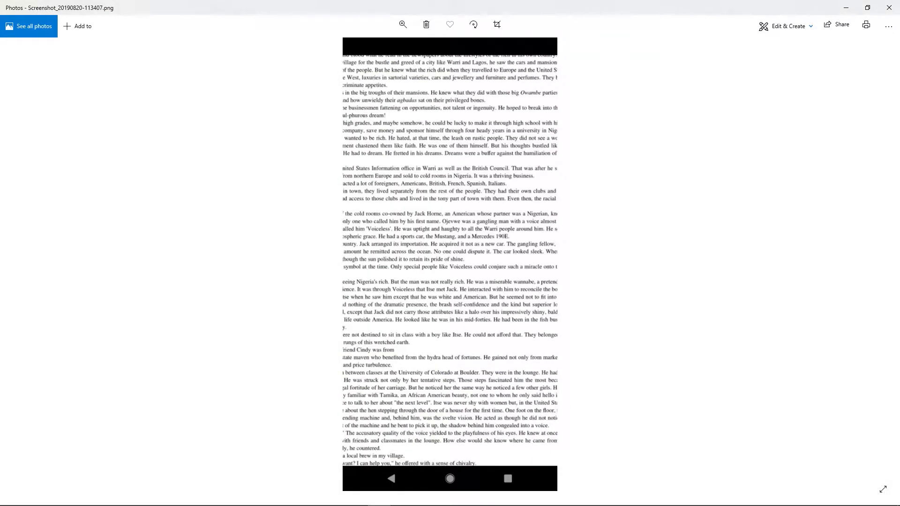
pyautogui.hotkey('alt', 'Tab')
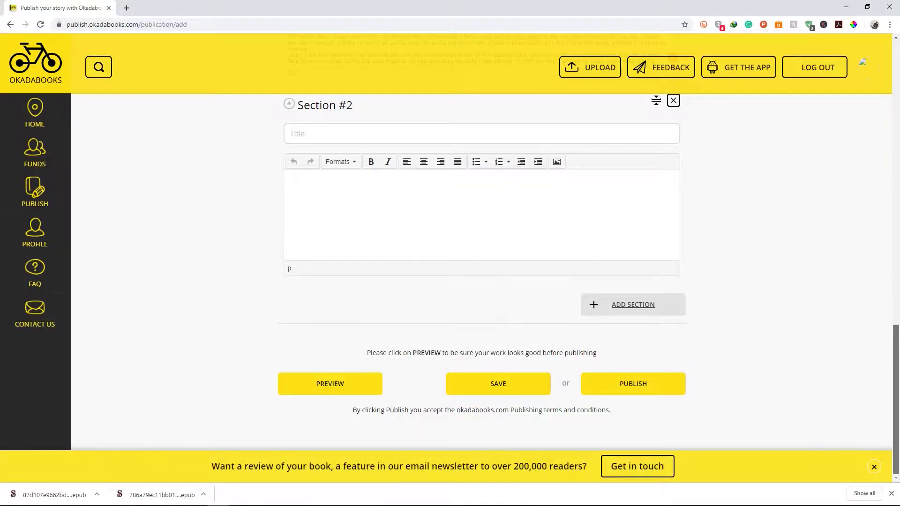
pyautogui.scroll(6, 481, 282)
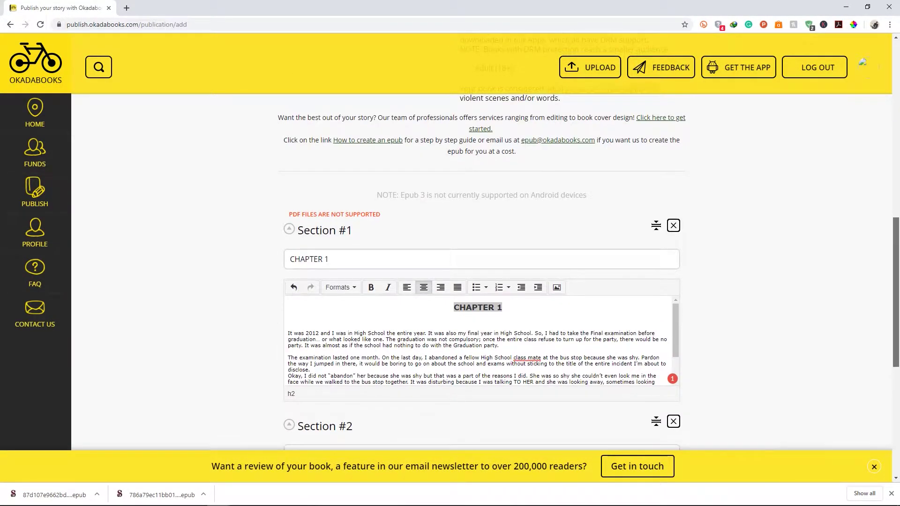
pyautogui.scroll(-3, 482, 281)
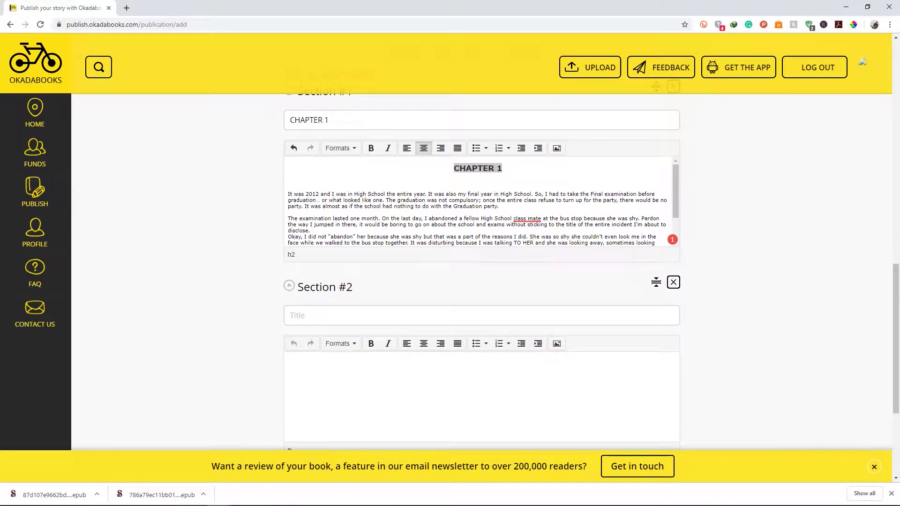
# Open the list of own publications on Okadabooks and download the published book New test 001
pyautogui.moveTo(35, 192)
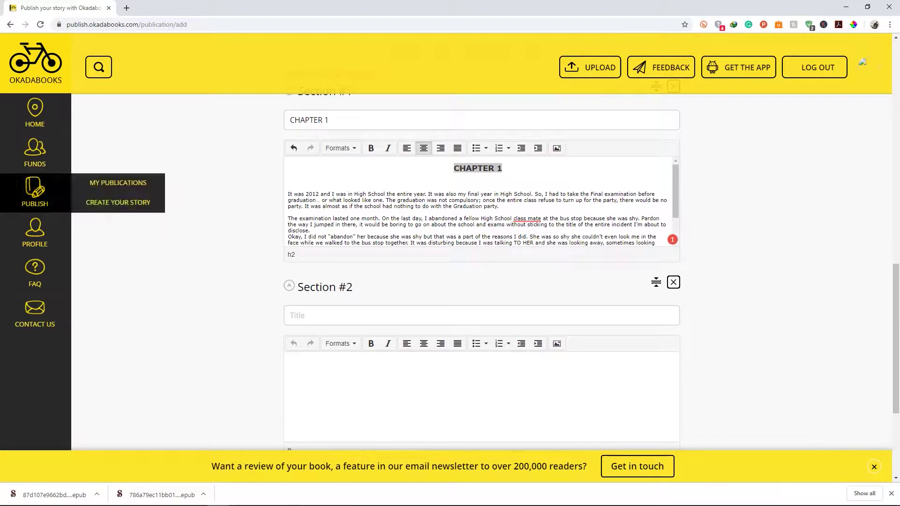
pyautogui.click(118, 183)
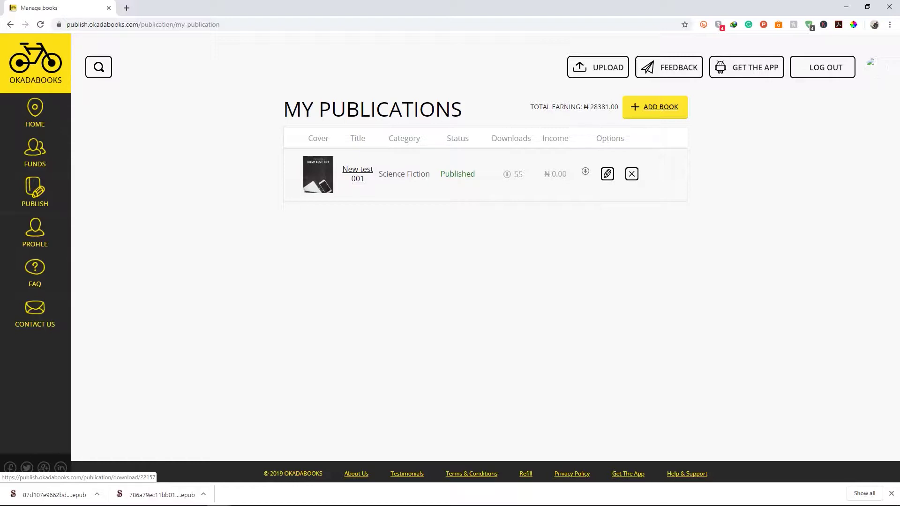
pyautogui.click(586, 171)
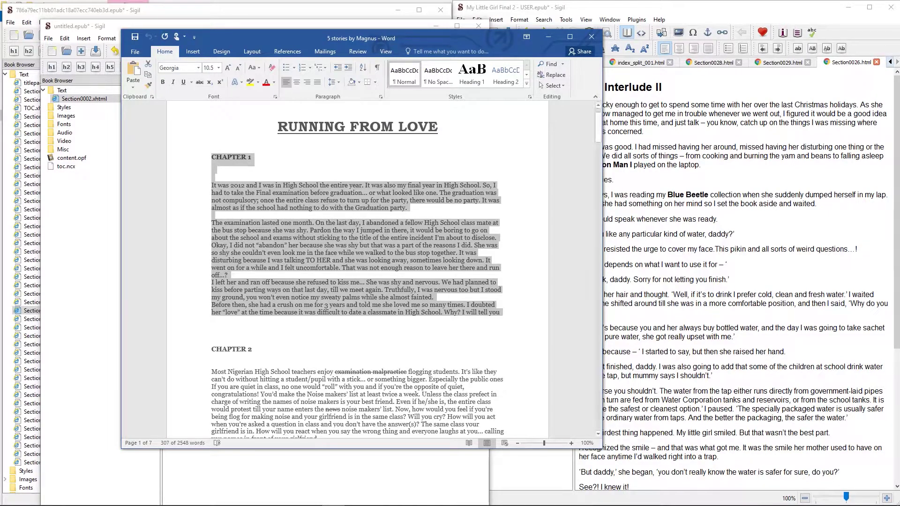
# Switch to the My Little Girl Final 2 book in Sigil and examine the HTML code of Section0026.html, returning to the book view
pyautogui.hotkey('alt', 'Tab')
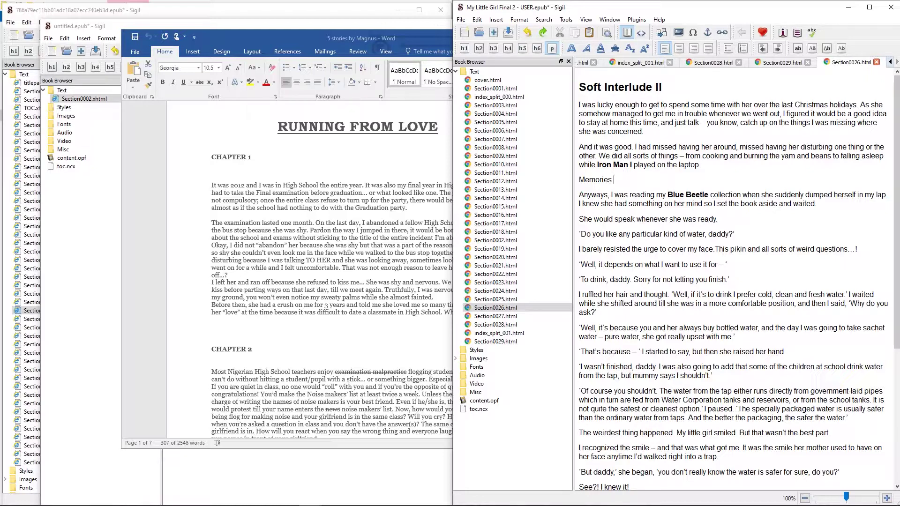
pyautogui.moveTo(516, 505)
pyautogui.press('F2')
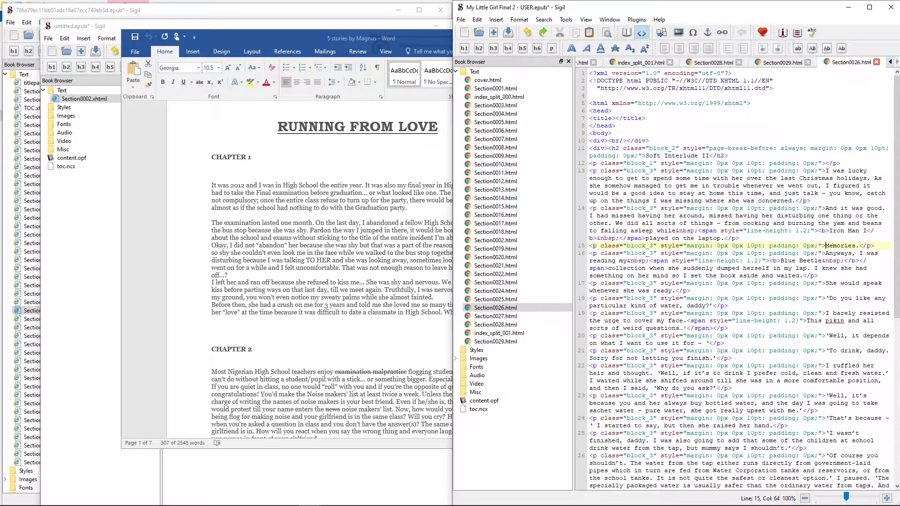
pyautogui.click(627, 32)
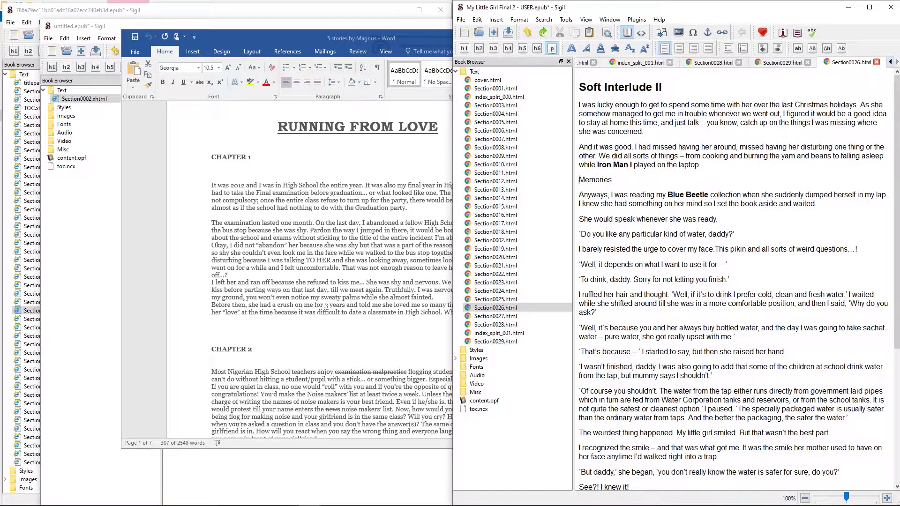
# Make the line ‘To drink, daddy. Sorry for not letting you finish.’ bold in Section0026.html
pyautogui.moveTo(731, 280); pyautogui.dragTo(579, 280)
pyautogui.click(571, 49)
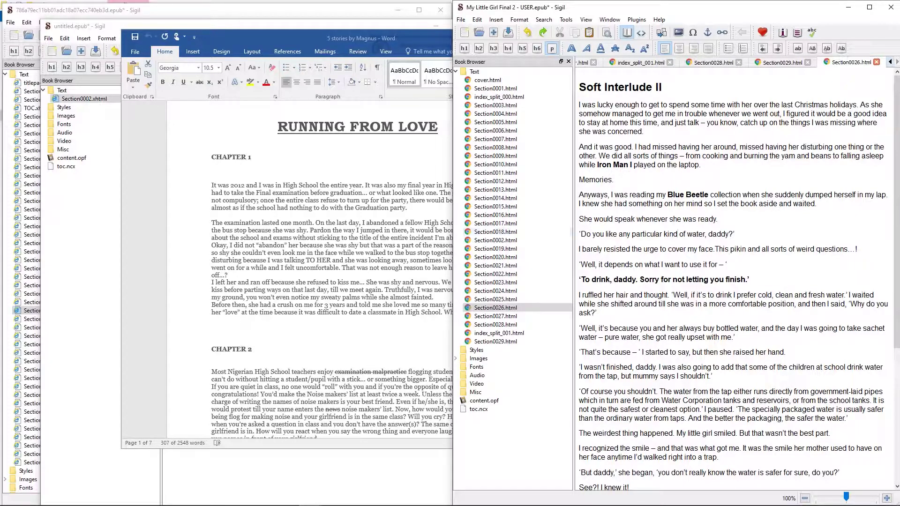
pyautogui.hotkey('alt', 'Tab')
pyautogui.hotkey('alt', 'Tab')
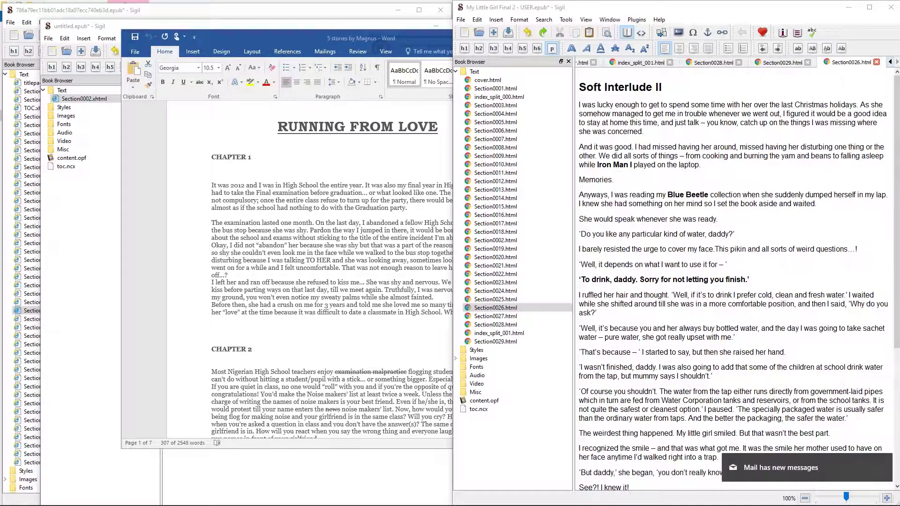
pyautogui.click(614, 179)
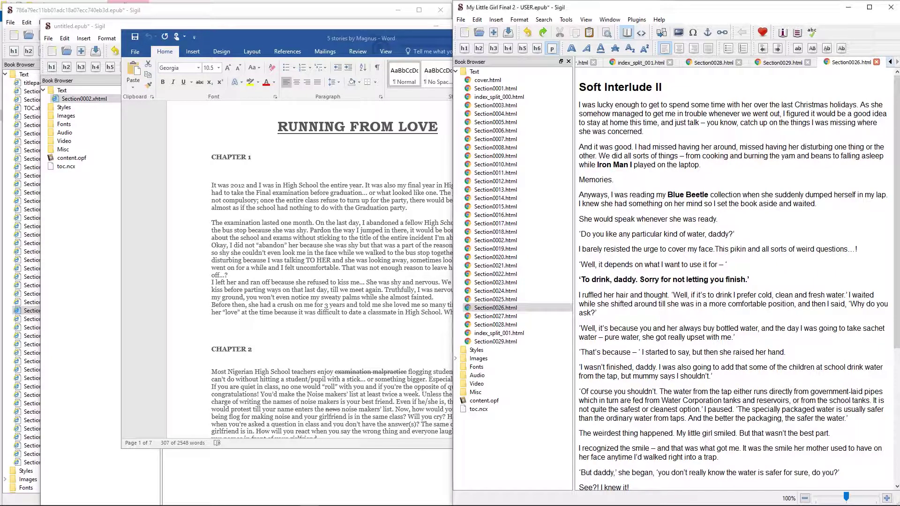